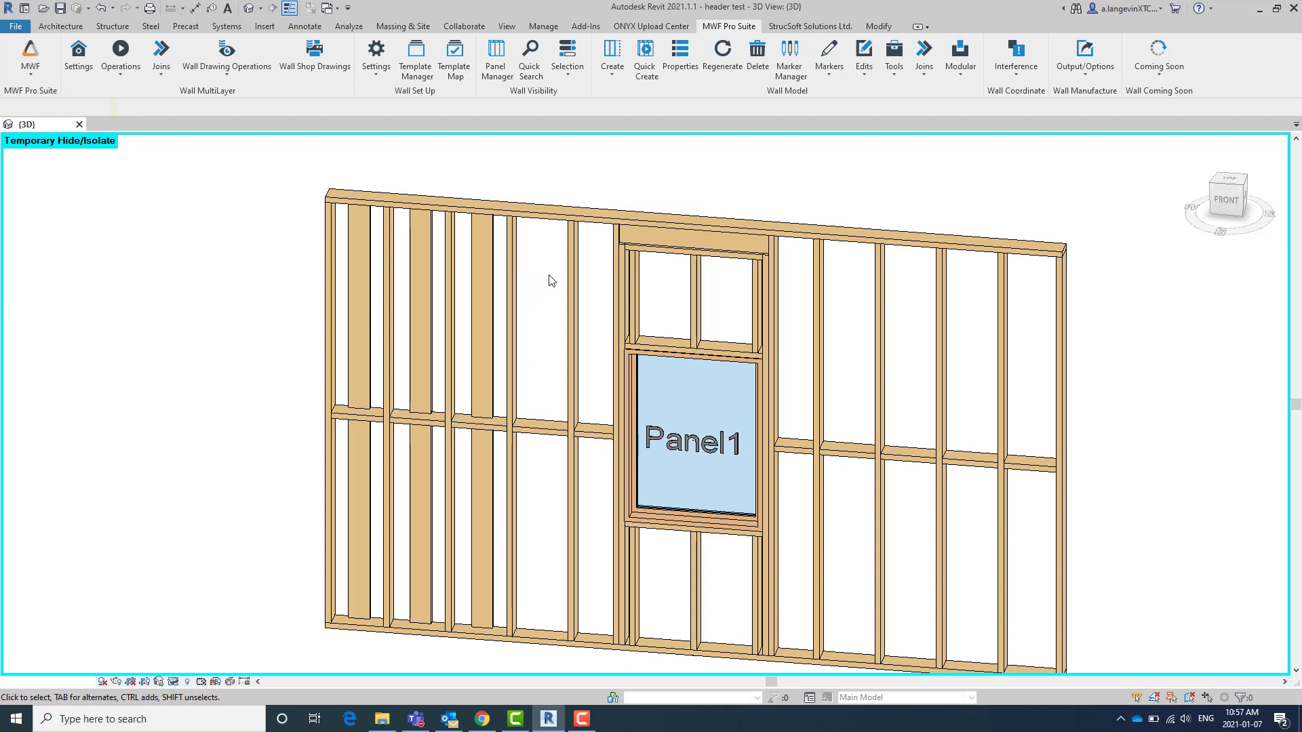
# Select a full-height stud and show Panel1's MWF miscellaneous framing features.
pyautogui.click(514, 262)
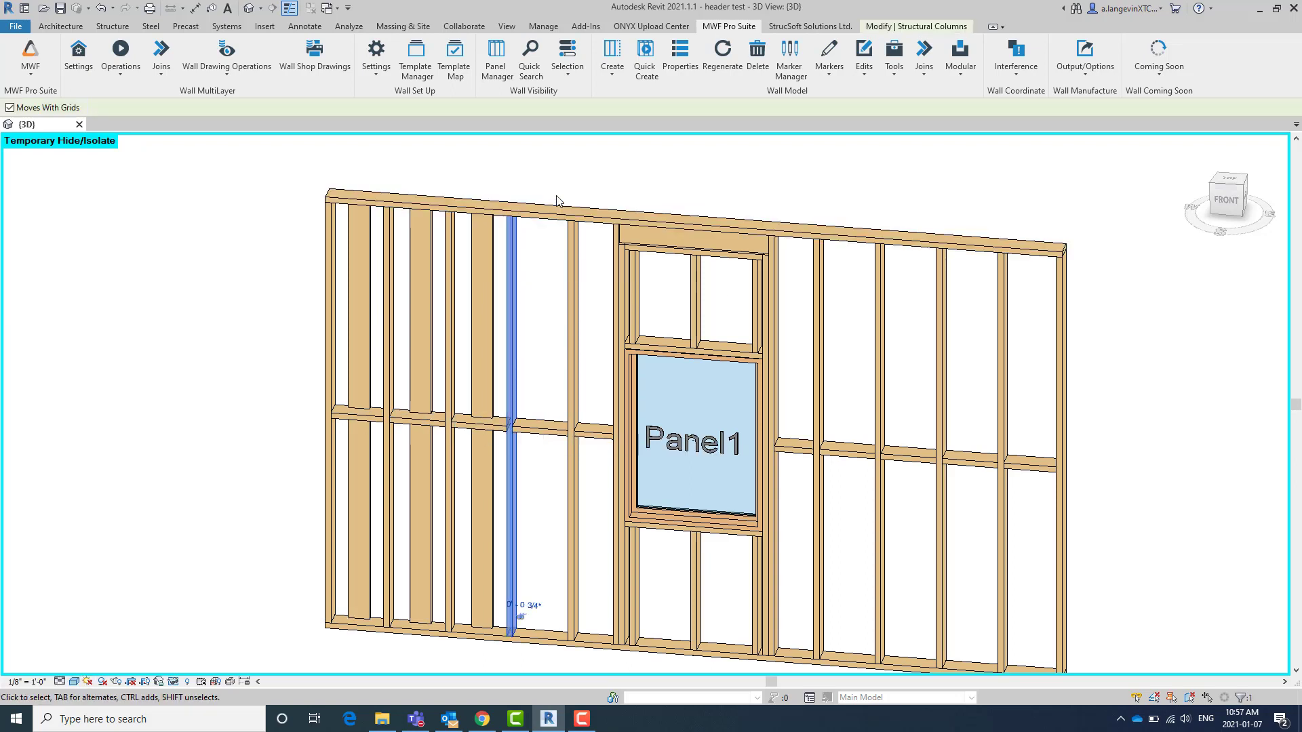
pyautogui.click(680, 54)
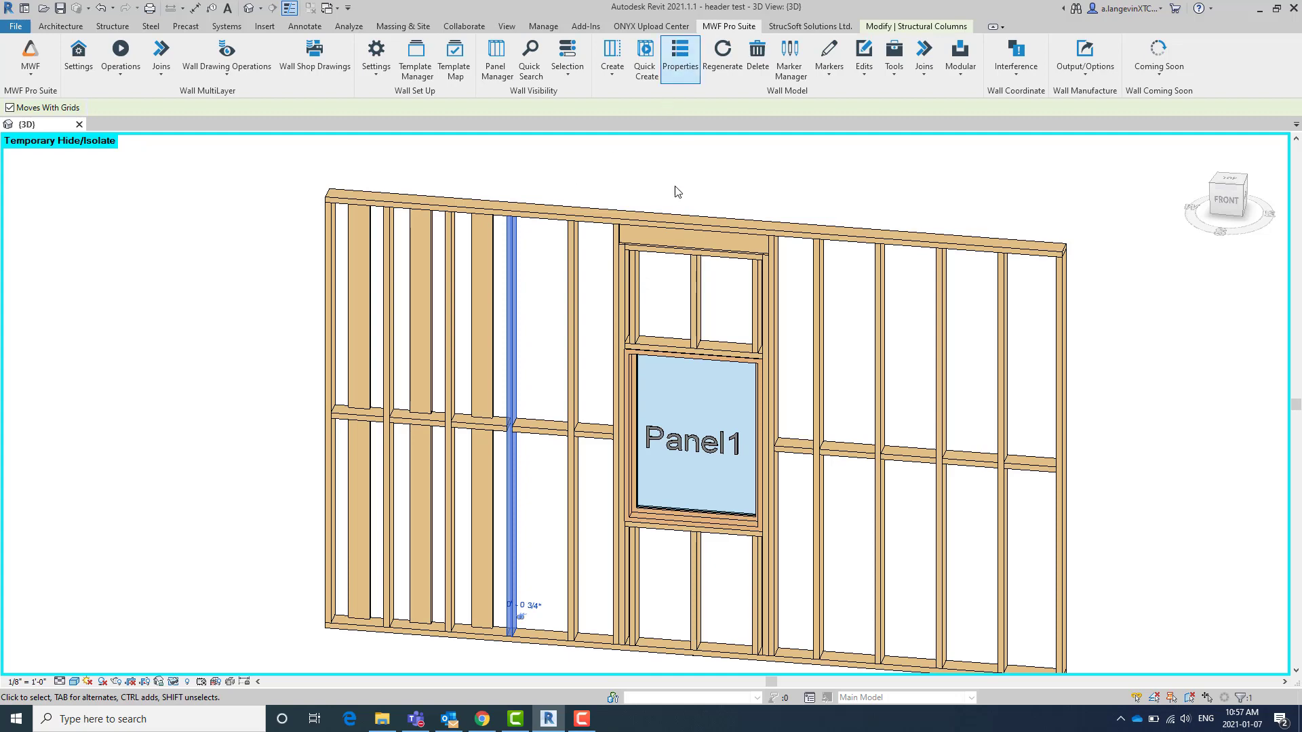
pyautogui.click(662, 196)
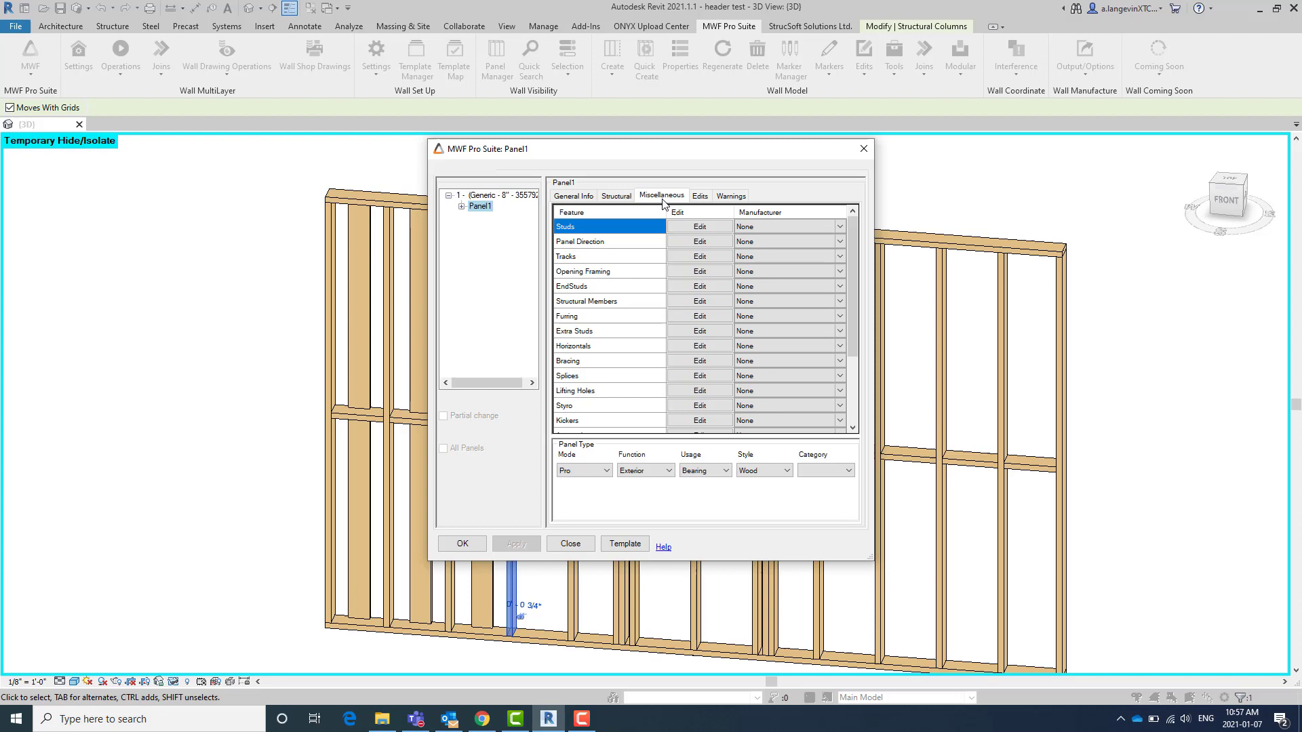
pyautogui.scroll(-3, 697, 285)
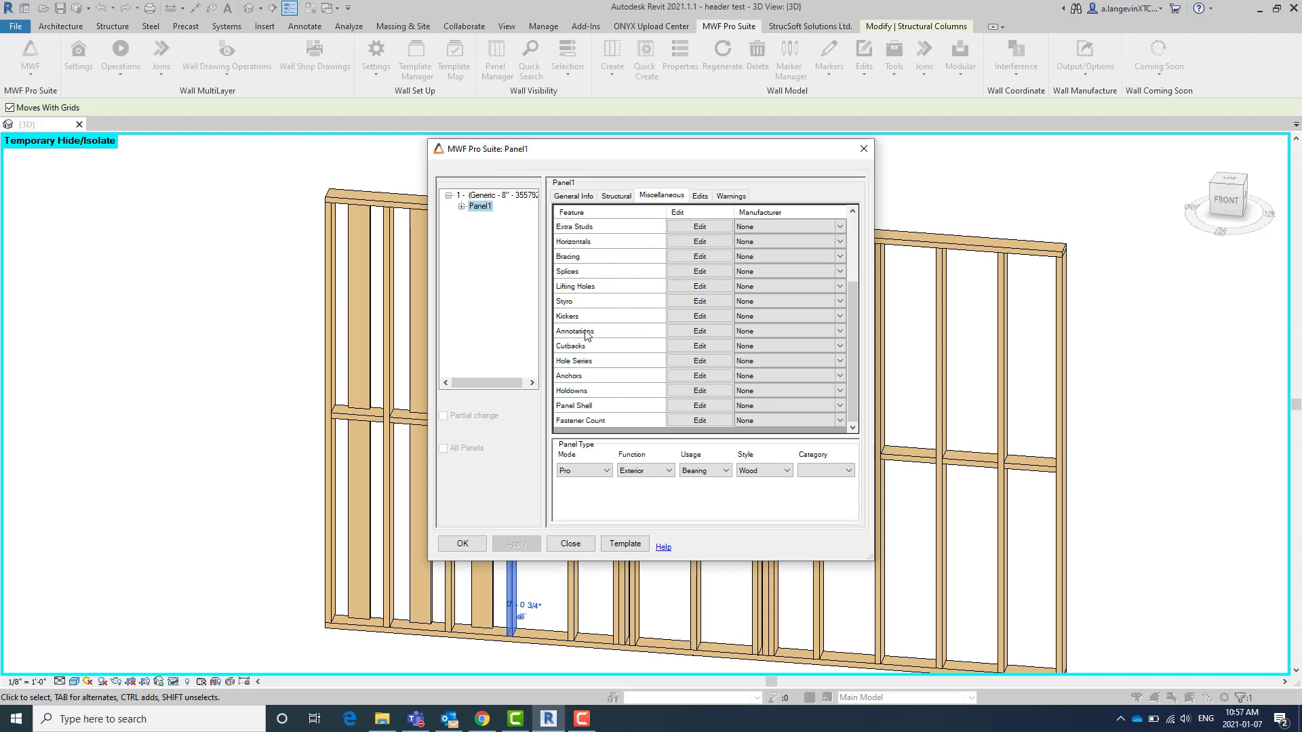
# Review the Horizontals and Extra Studs settings without changing them.
pyautogui.click(699, 242)
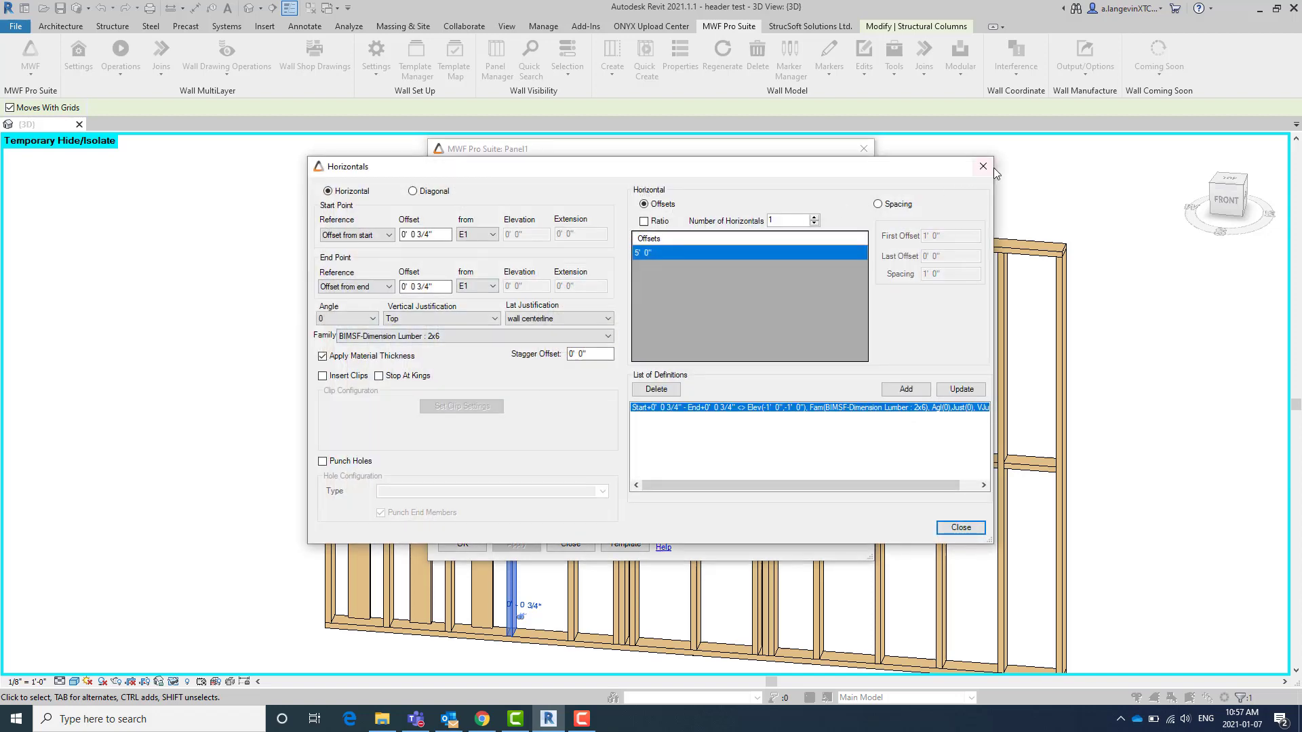
pyautogui.press('Escape')
pyautogui.scroll(3, 608, 279)
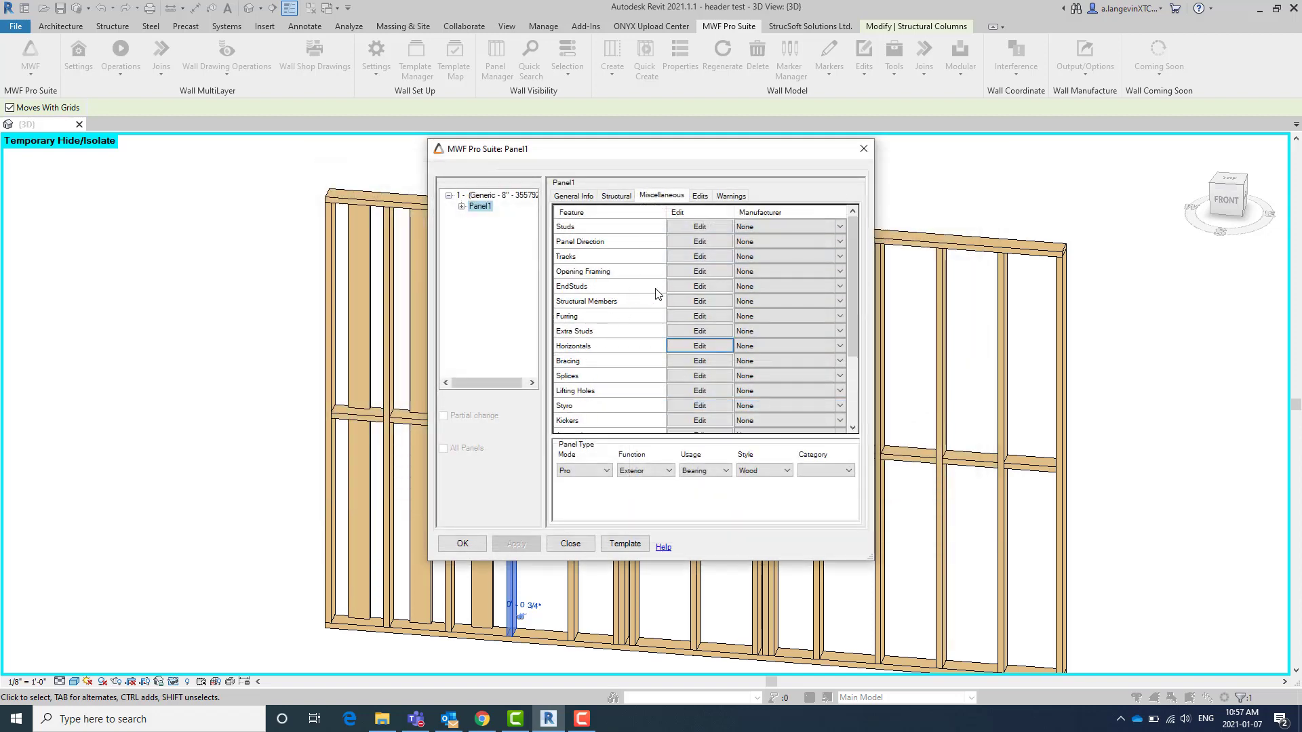
pyautogui.click(689, 330)
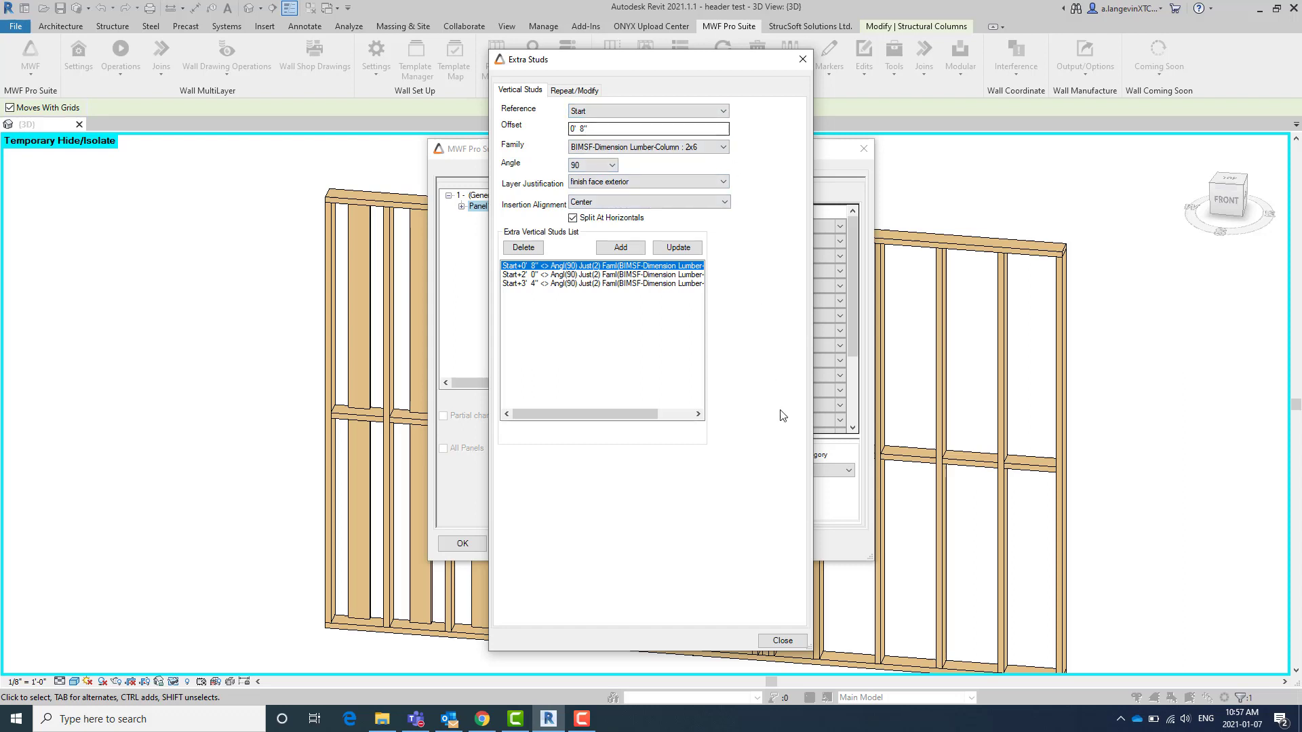
pyautogui.click(803, 59)
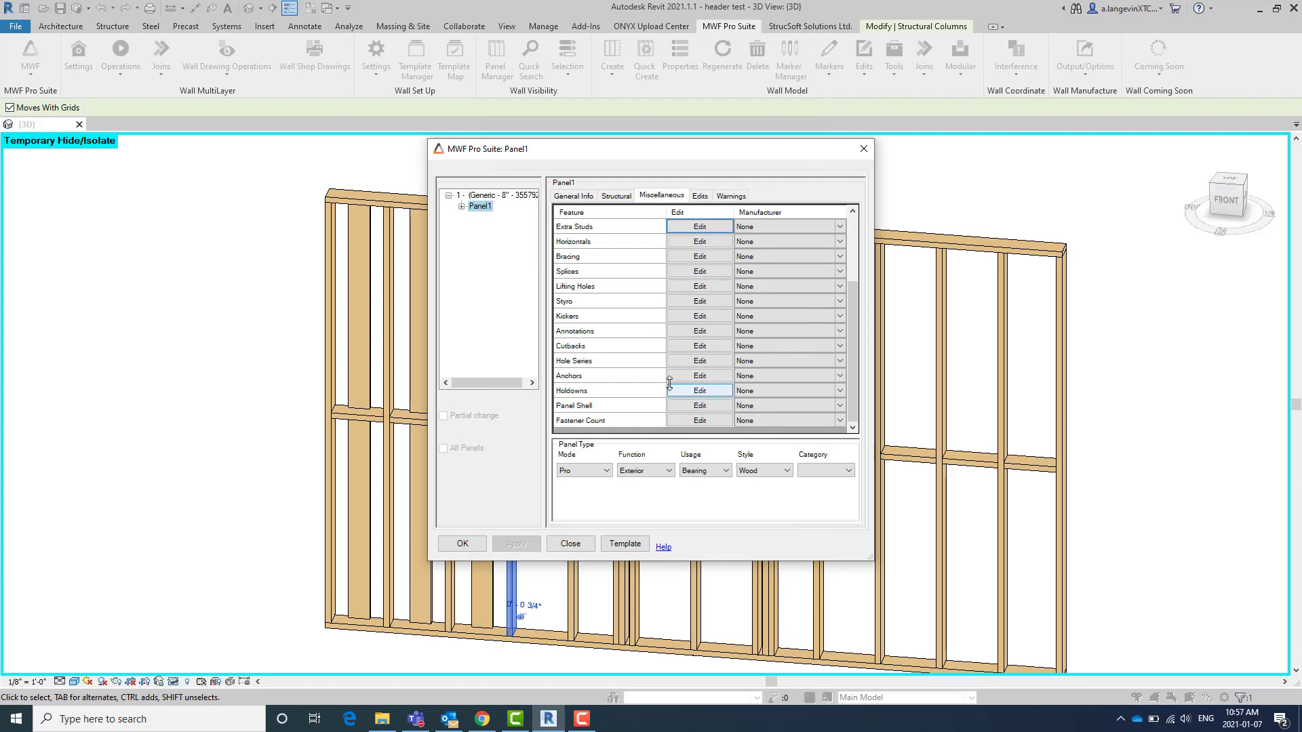
# Add a top-justified RH vertical hole series, 0' 6" start offset, 1' 6" spacing, and regenerate Panel1.
pyautogui.click(675, 360)
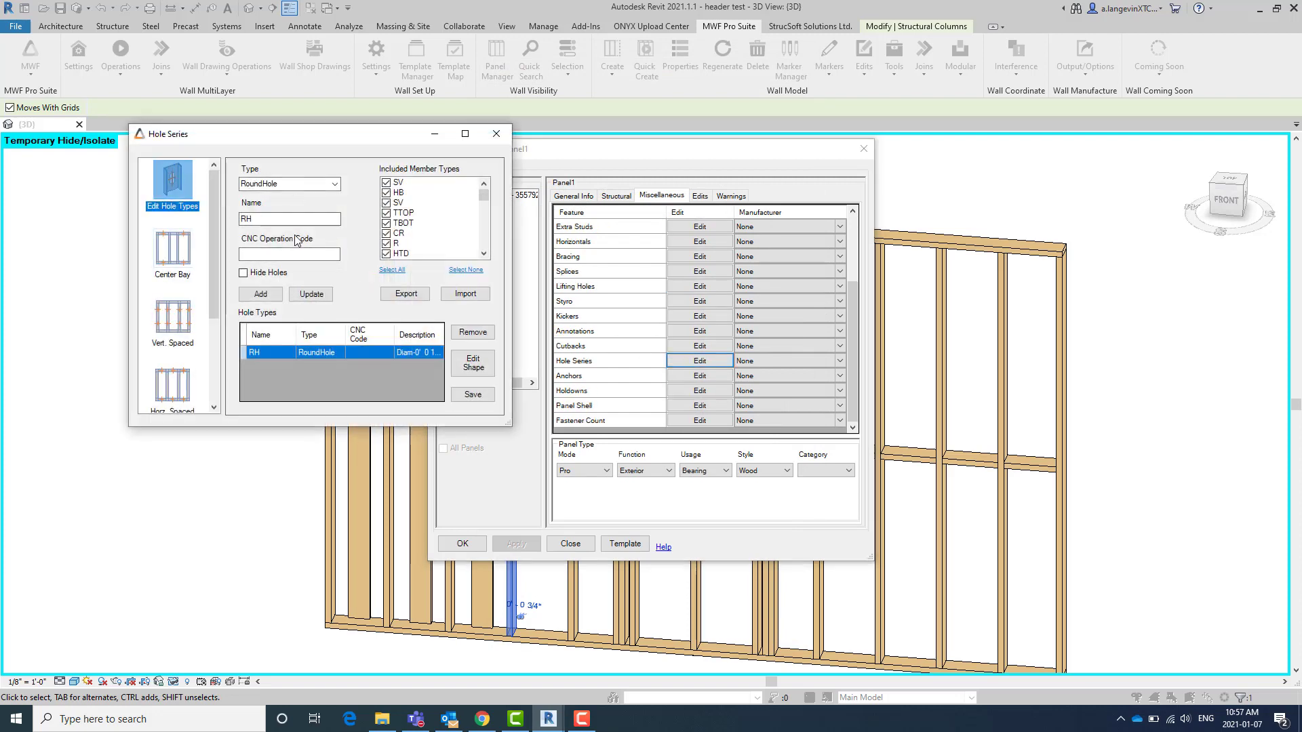
pyautogui.click(165, 331)
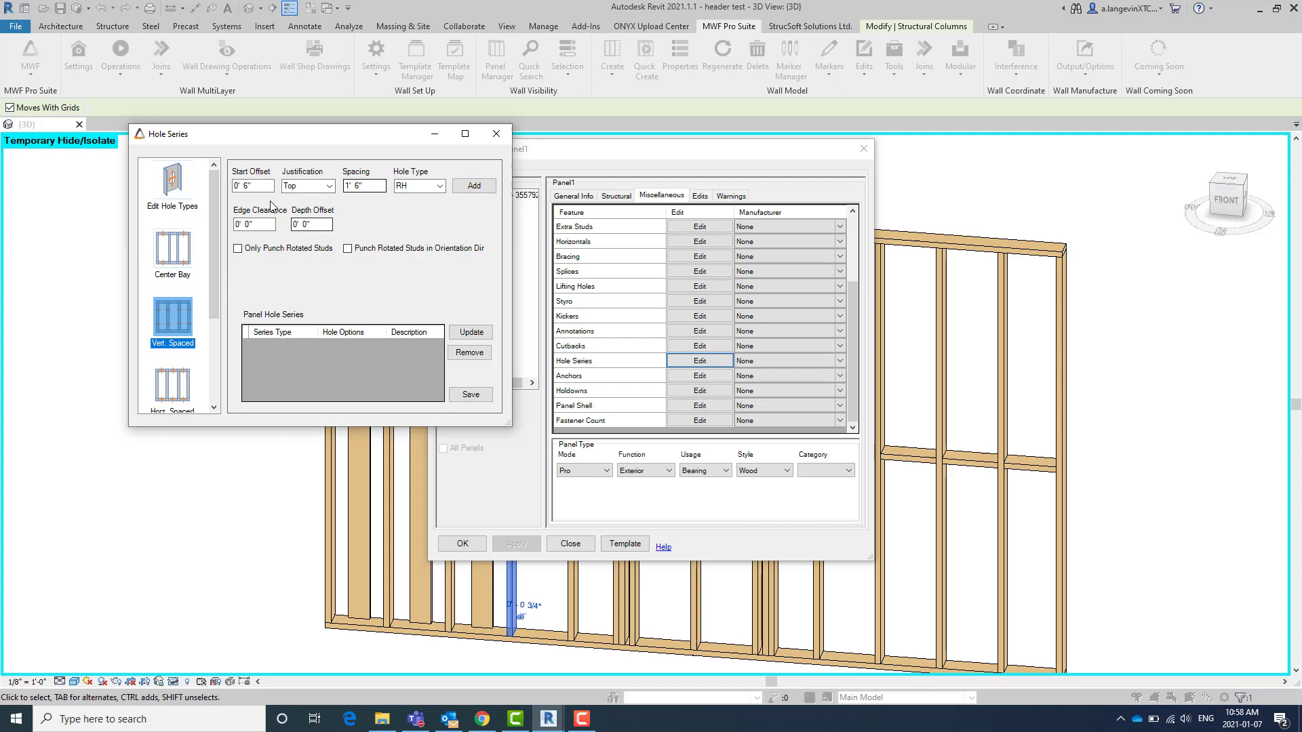
pyautogui.click(469, 191)
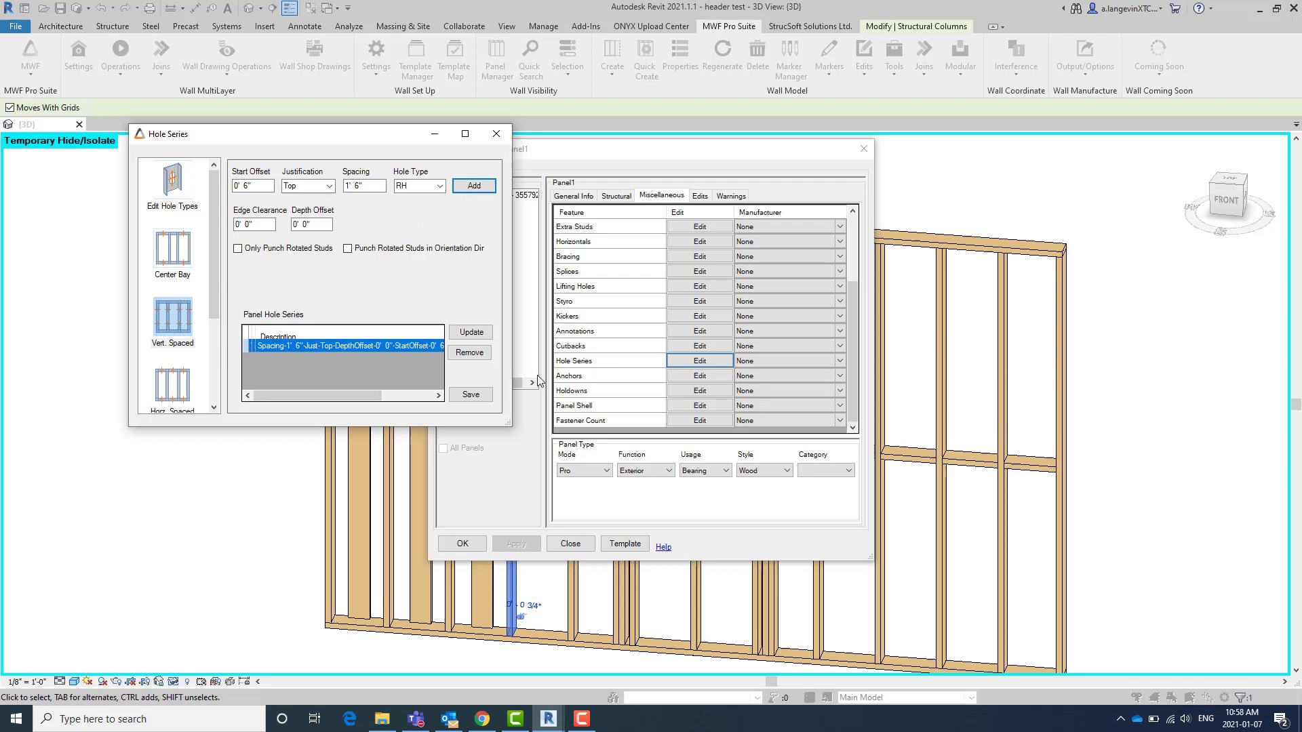
pyautogui.click(471, 395)
pyautogui.click(462, 544)
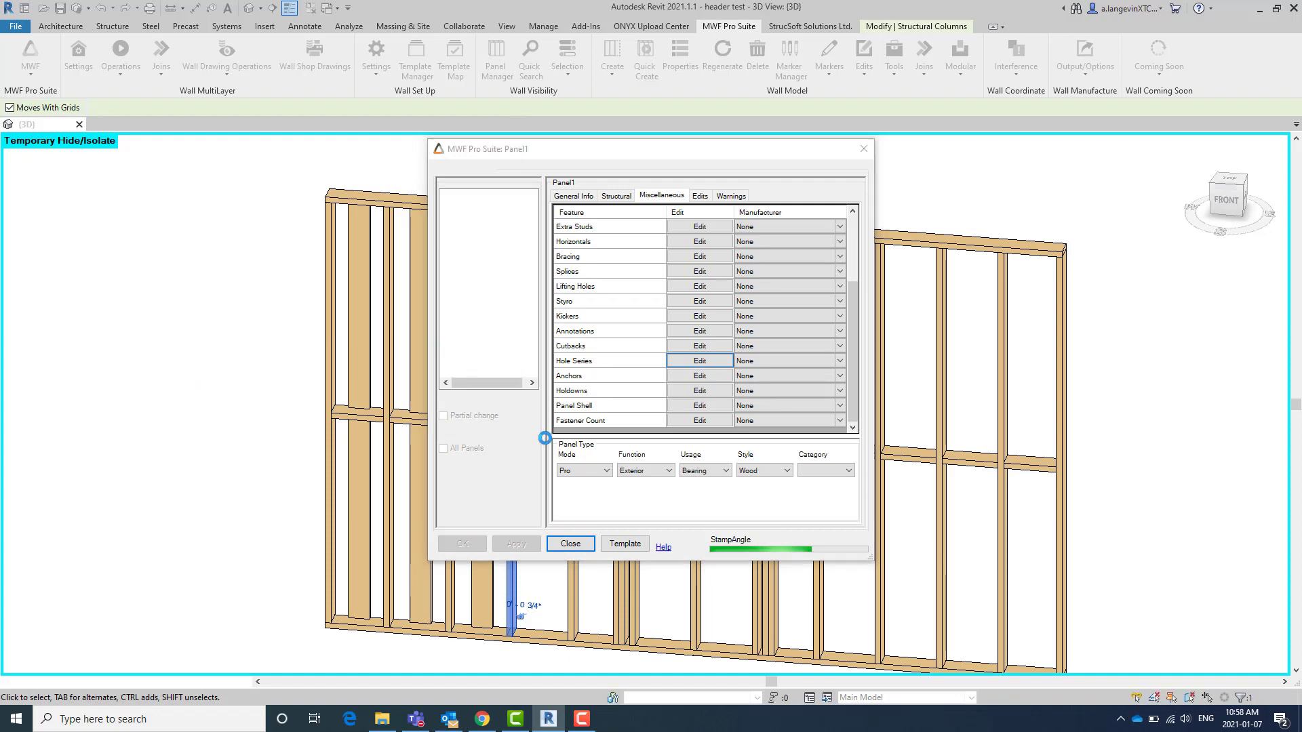
pyautogui.keyDown('shift'); pyautogui.moveTo(459, 319); pyautogui.dragTo(441, 285, button='middle'); pyautogui.keyUp('shift')
# Select the rotated upper stud left of the window, extending to the top plate.
pyautogui.click(442, 291)
pyautogui.click(417, 290)
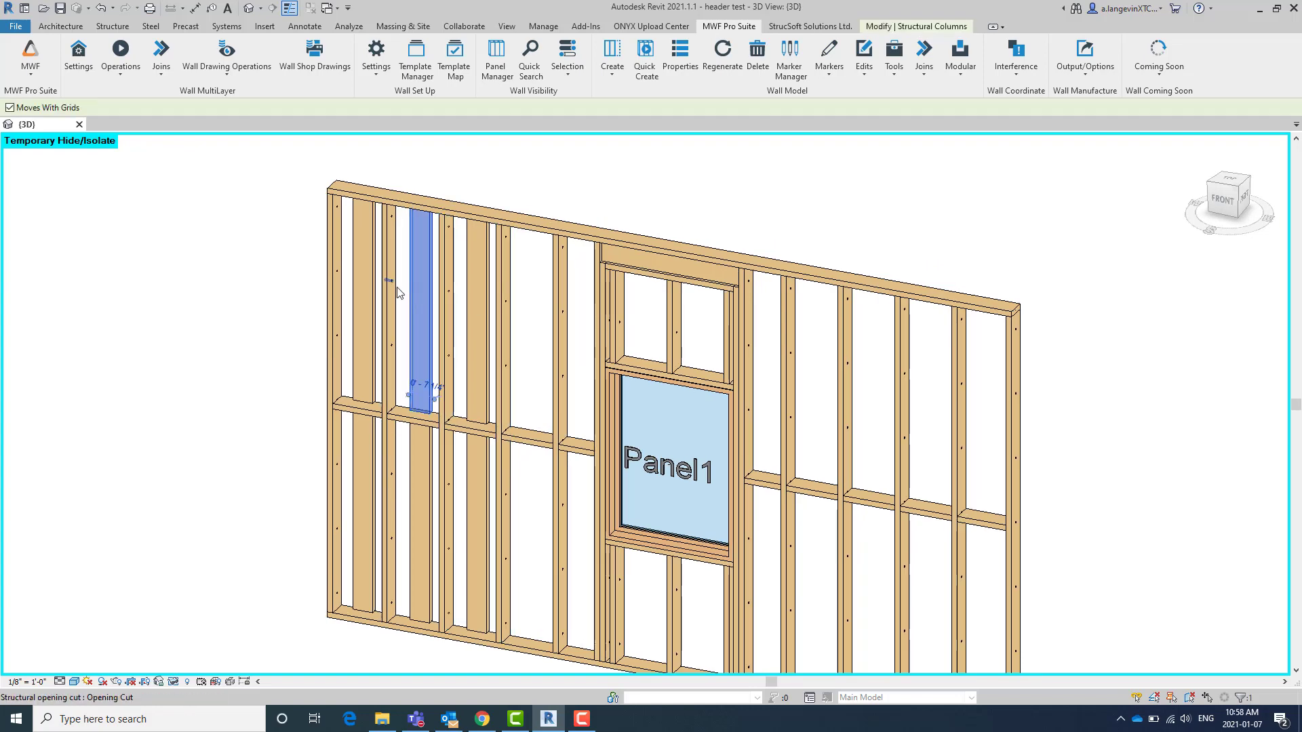
pyautogui.scroll(3, 468, 339)
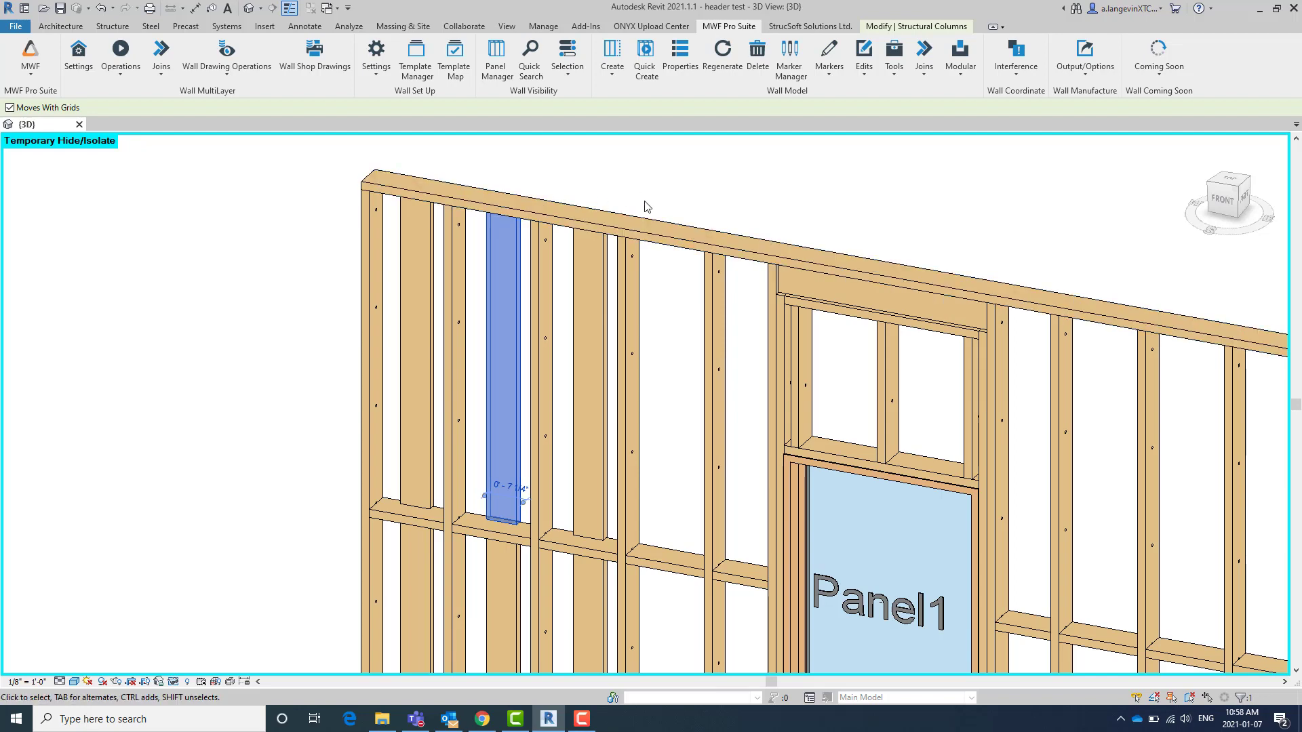
pyautogui.click(644, 176)
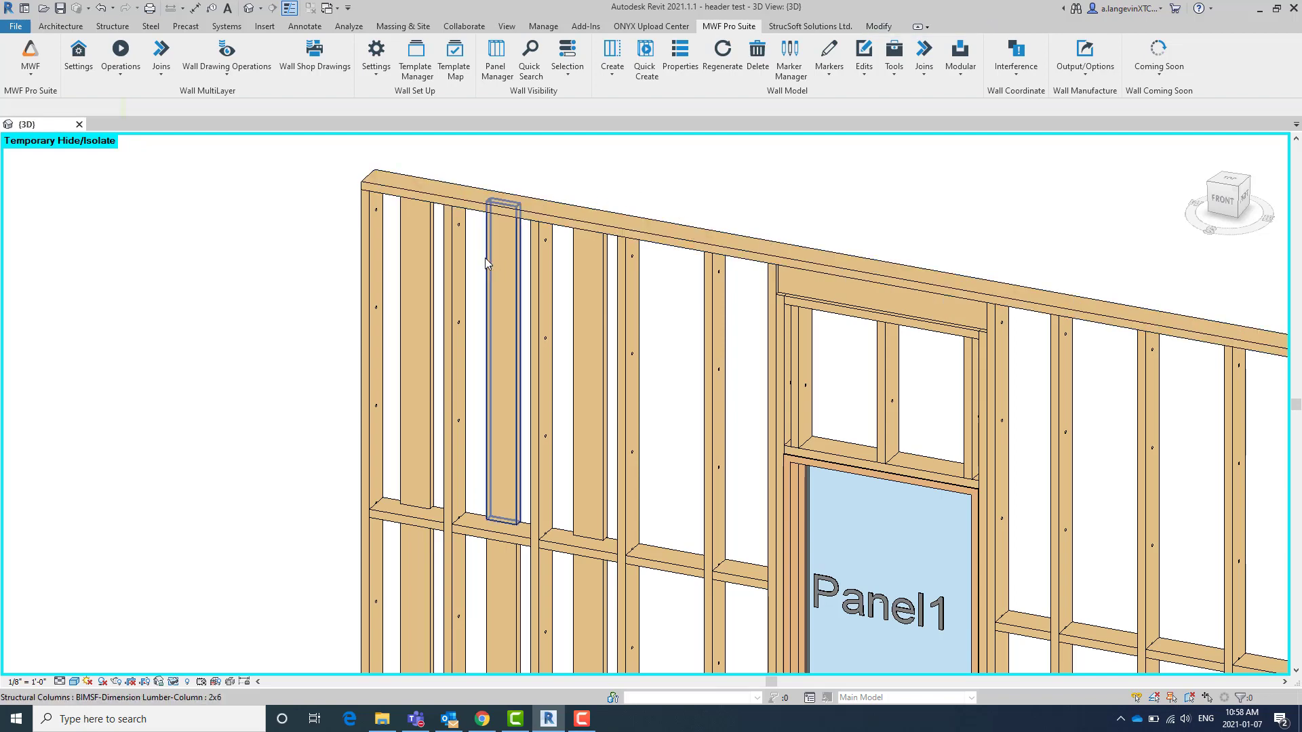
pyautogui.click(503, 272)
# Reopen Panel1's vertically spaced hole series settings from MWF properties.
pyautogui.click(680, 54)
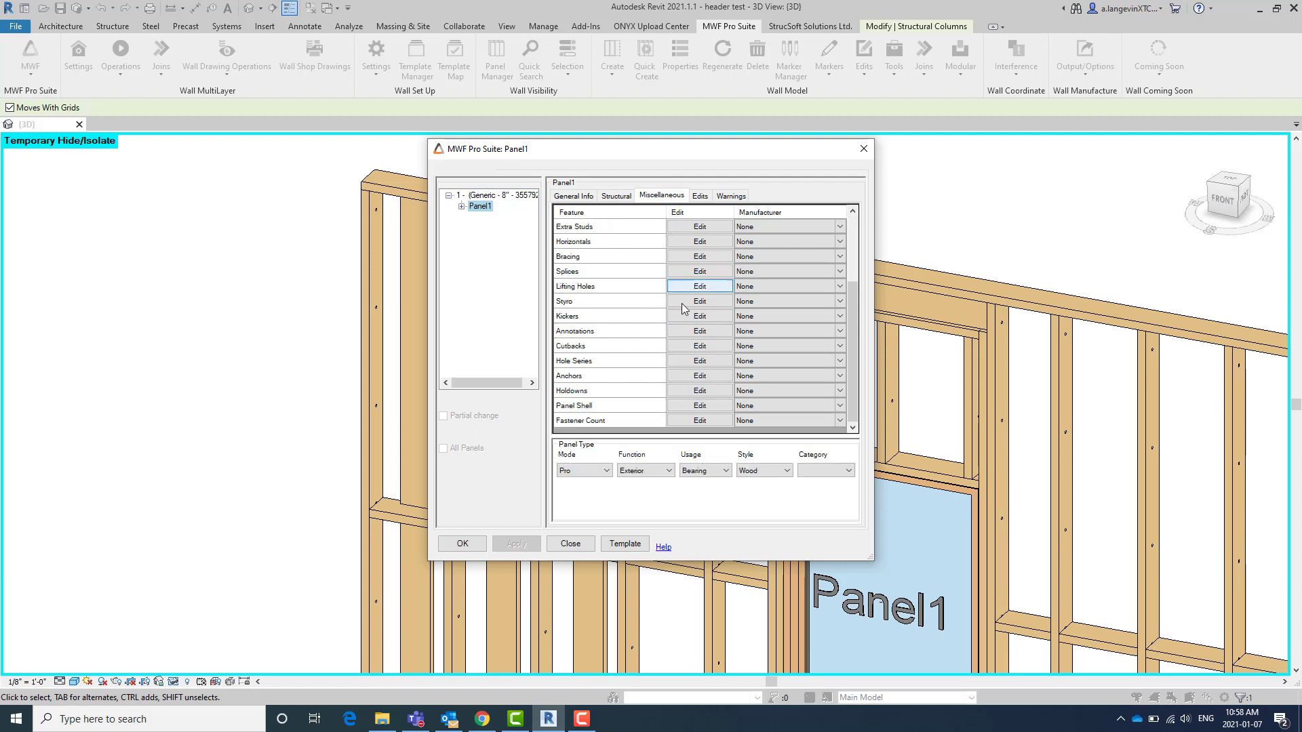
pyautogui.click(687, 366)
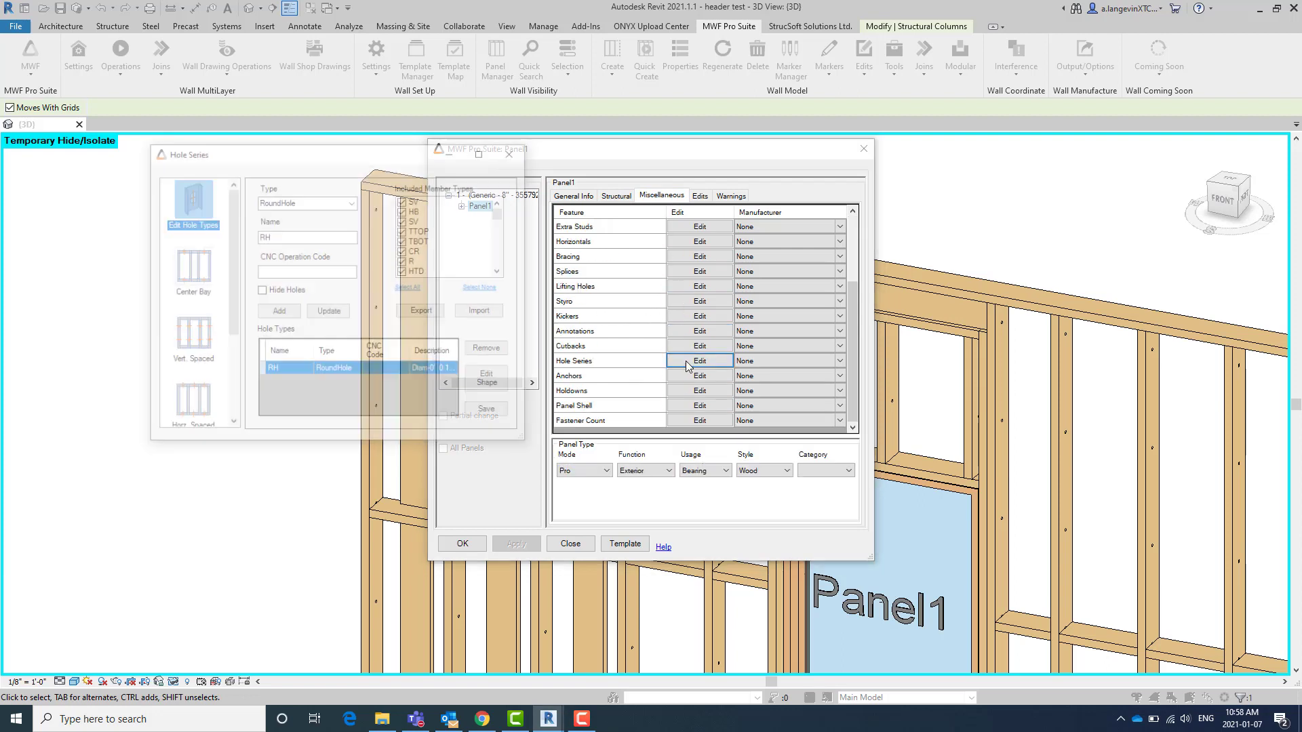
pyautogui.click(188, 333)
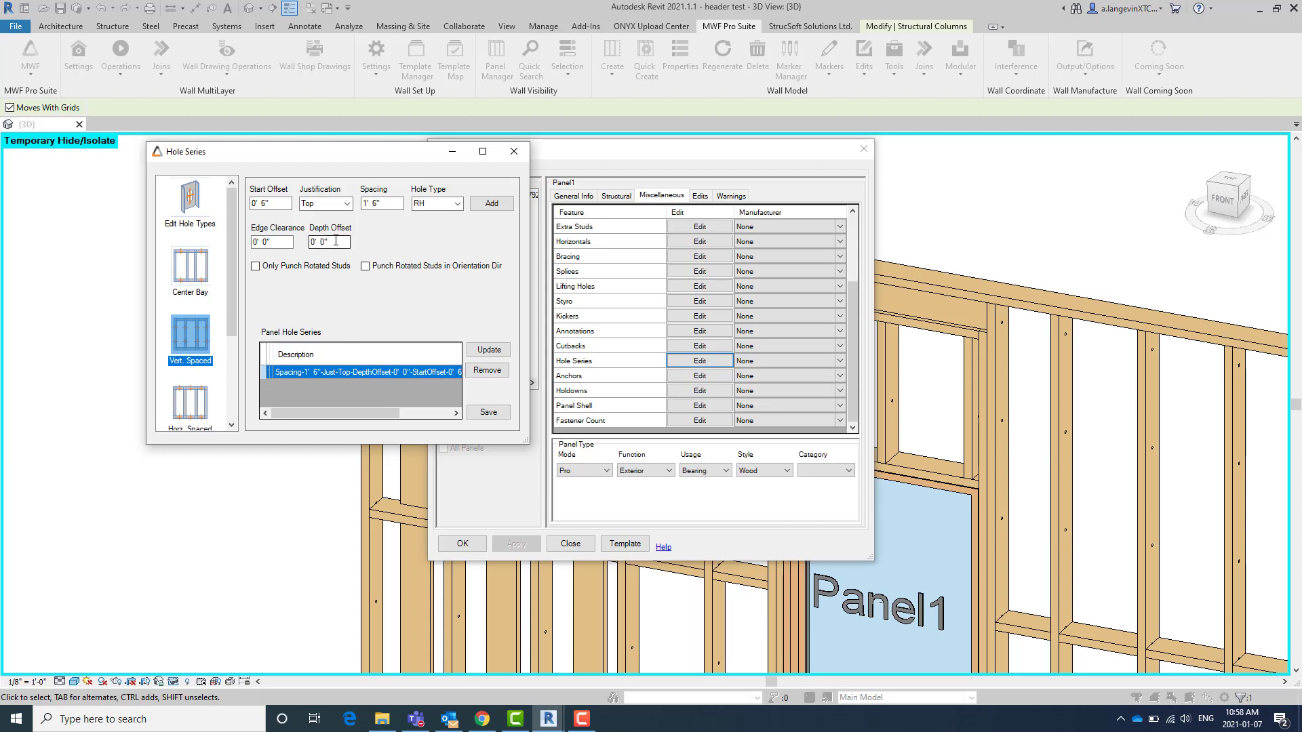
# Set the hole series depth offset to -2", punch rotated studs in orientation direction, and save.
pyautogui.moveTo(347, 243); pyautogui.dragTo(302, 242)
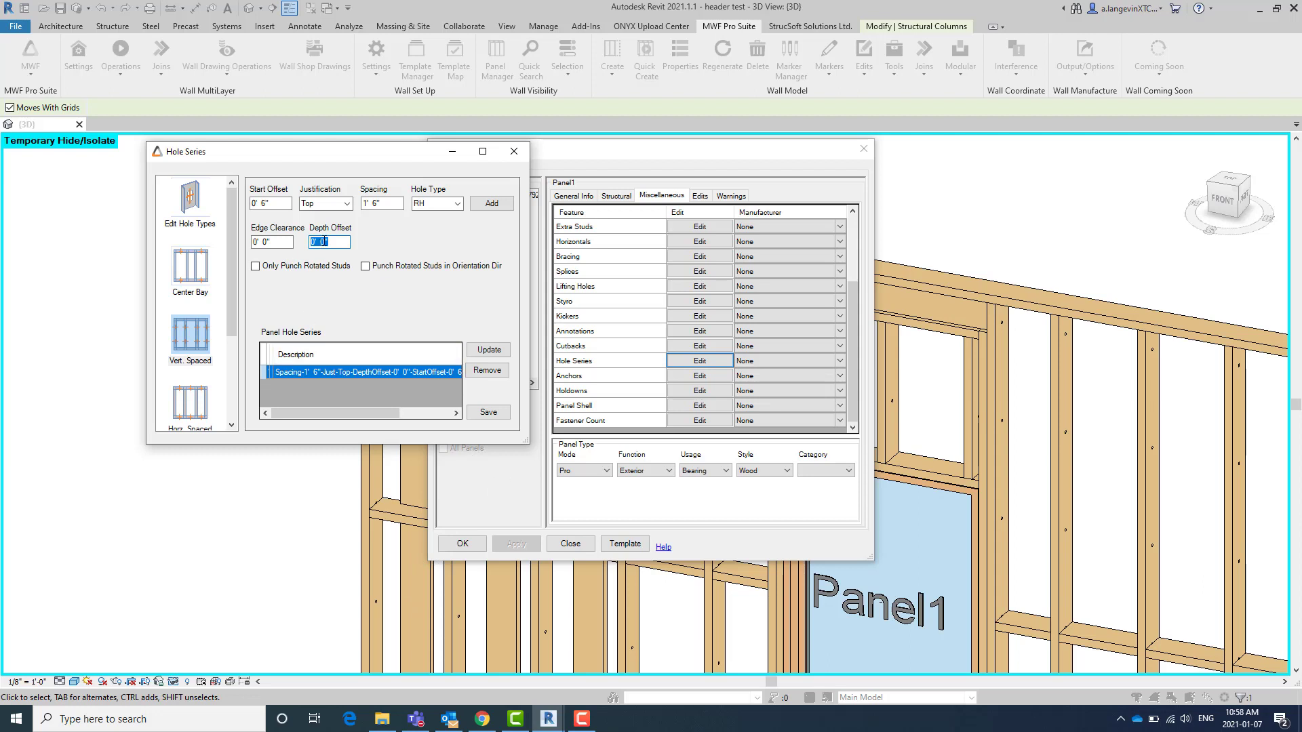
pyautogui.write('-2"')
pyautogui.click(366, 267)
pyautogui.click(490, 350)
pyautogui.click(488, 412)
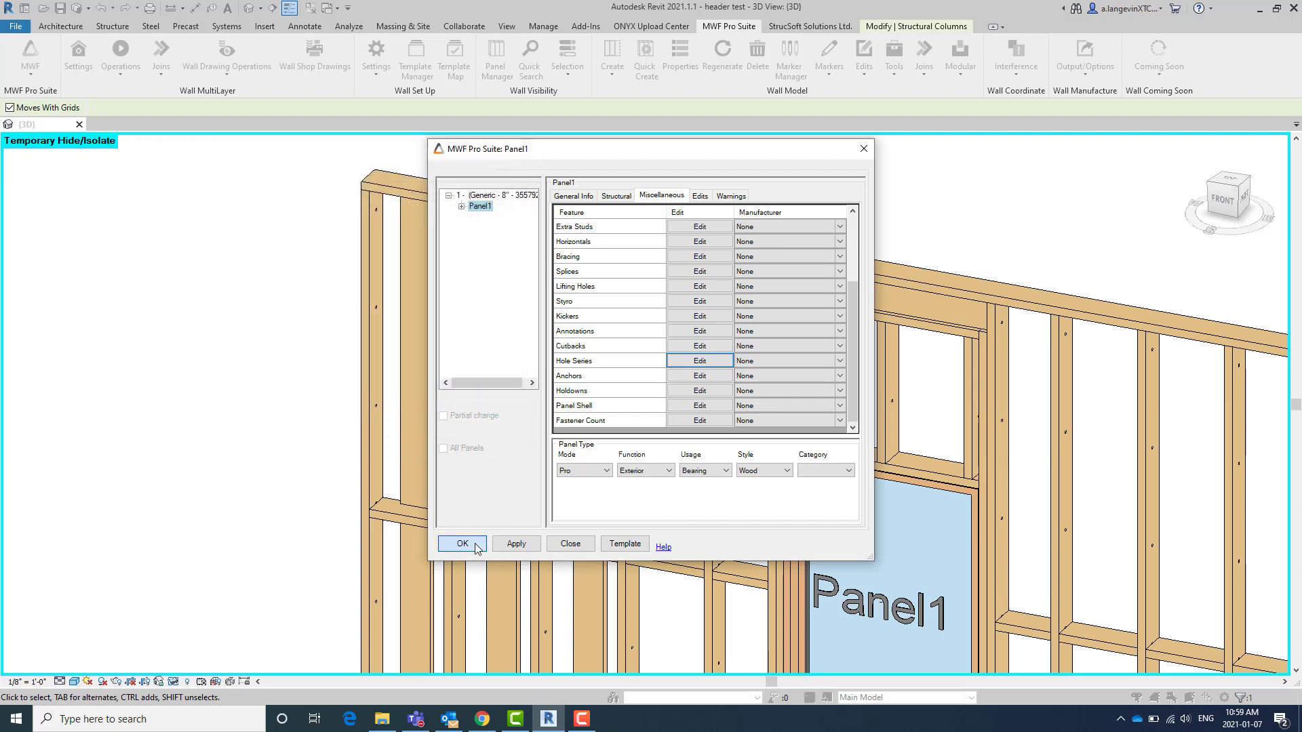
# Apply the updated hole series so Panel1 regenerates.
pyautogui.click(475, 546)
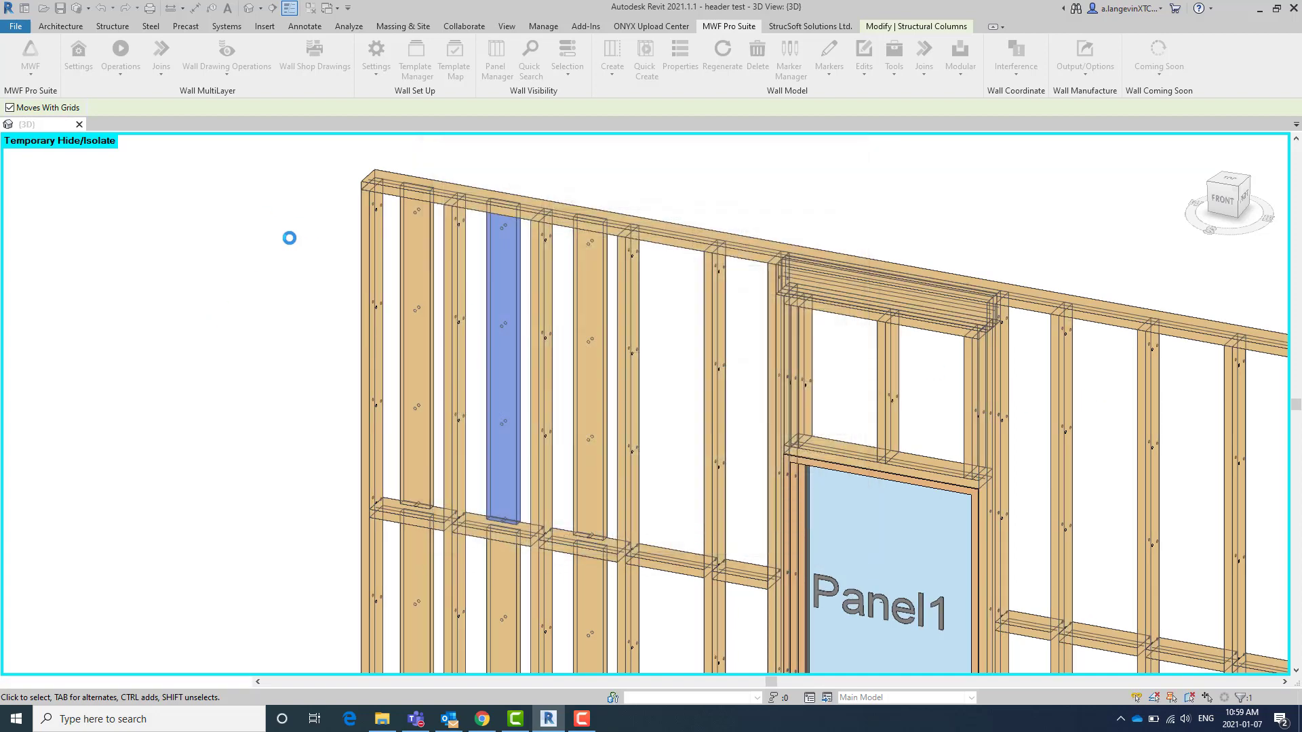
pyautogui.scroll(5, 361, 187)
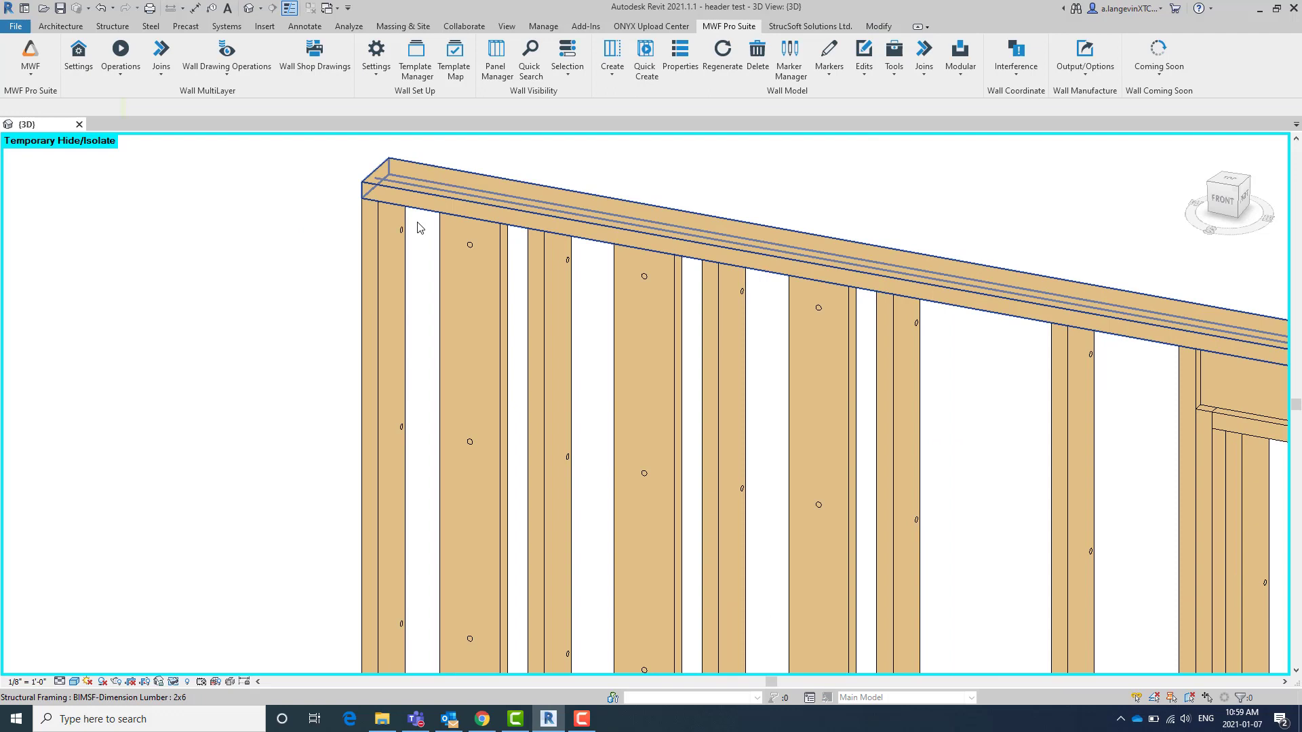
pyautogui.scroll(3, 407, 224)
# Inspect the punched holes in the studs near the top plate from the front-right.
pyautogui.click(461, 241)
pyautogui.keyDown('shift'); pyautogui.moveTo(461, 241); pyautogui.dragTo(434, 254, button='middle'); pyautogui.keyUp('shift')
pyautogui.click(413, 246)
pyautogui.scroll(-2, 409, 246)
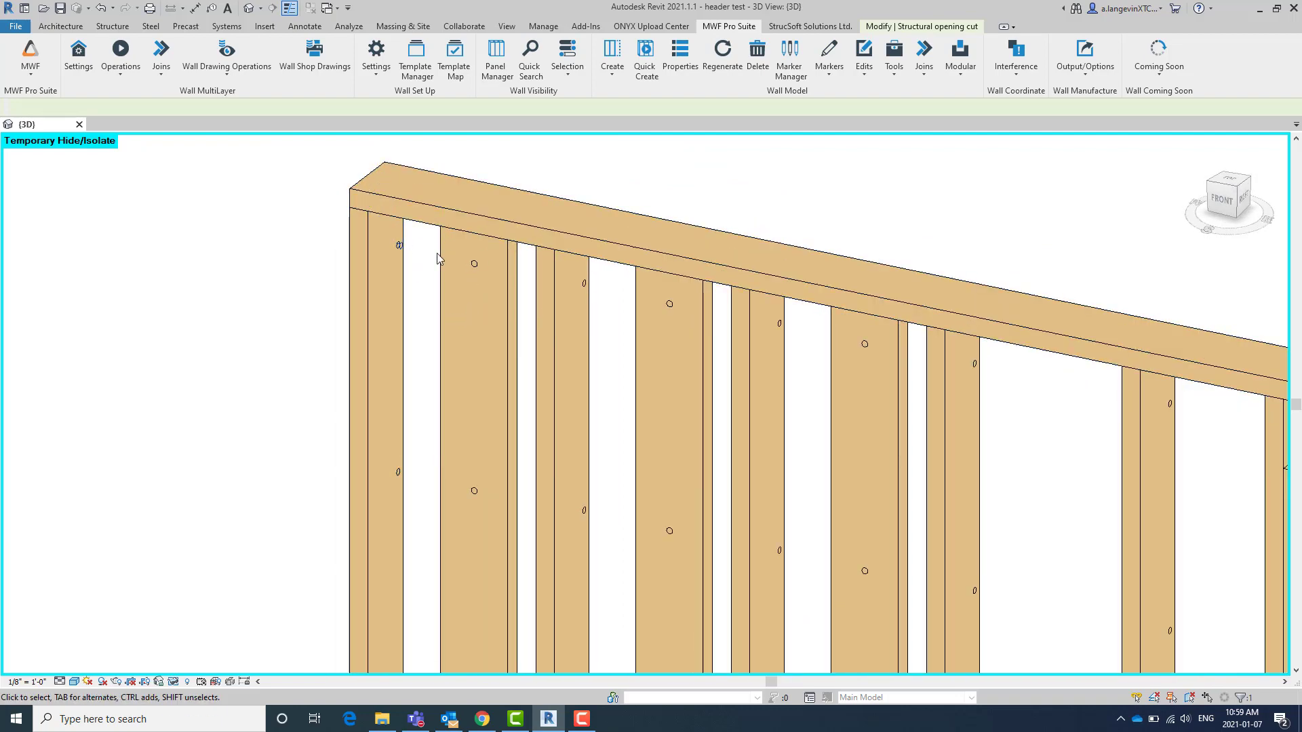
pyautogui.scroll(4, 461, 249)
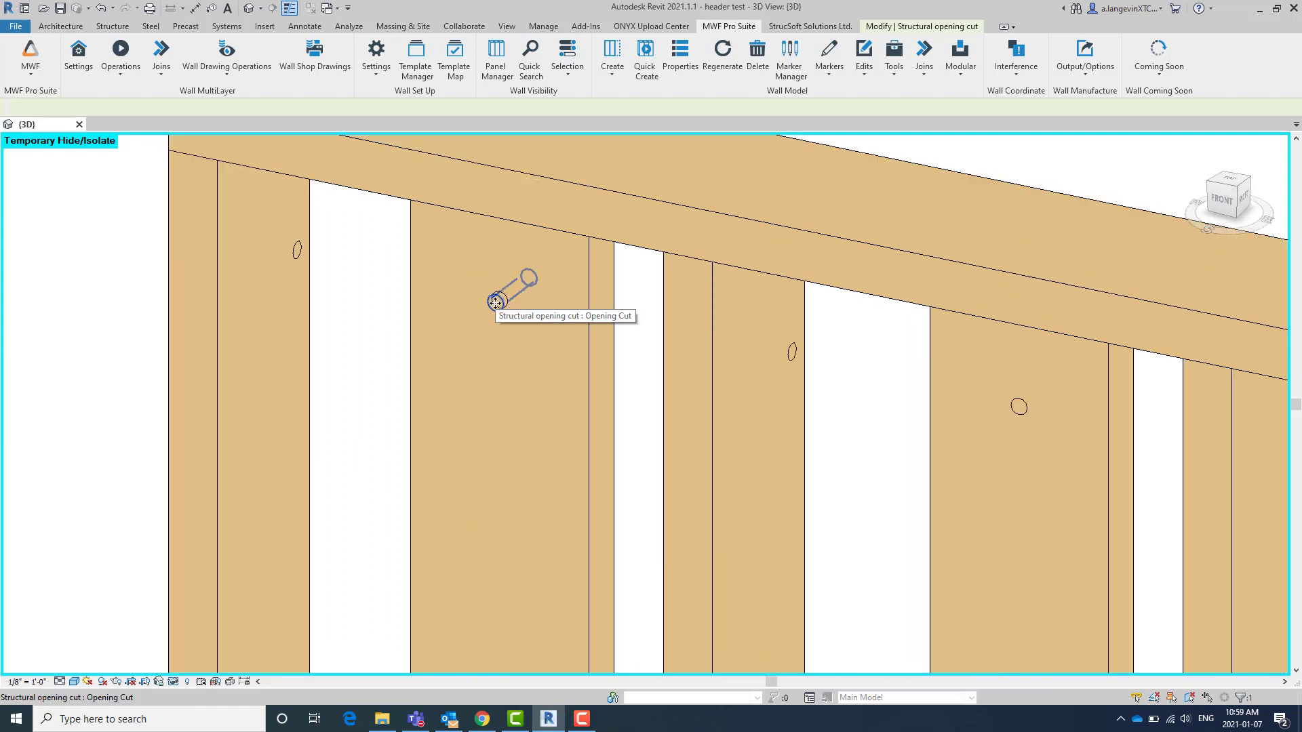
pyautogui.scroll(-3, 495, 302)
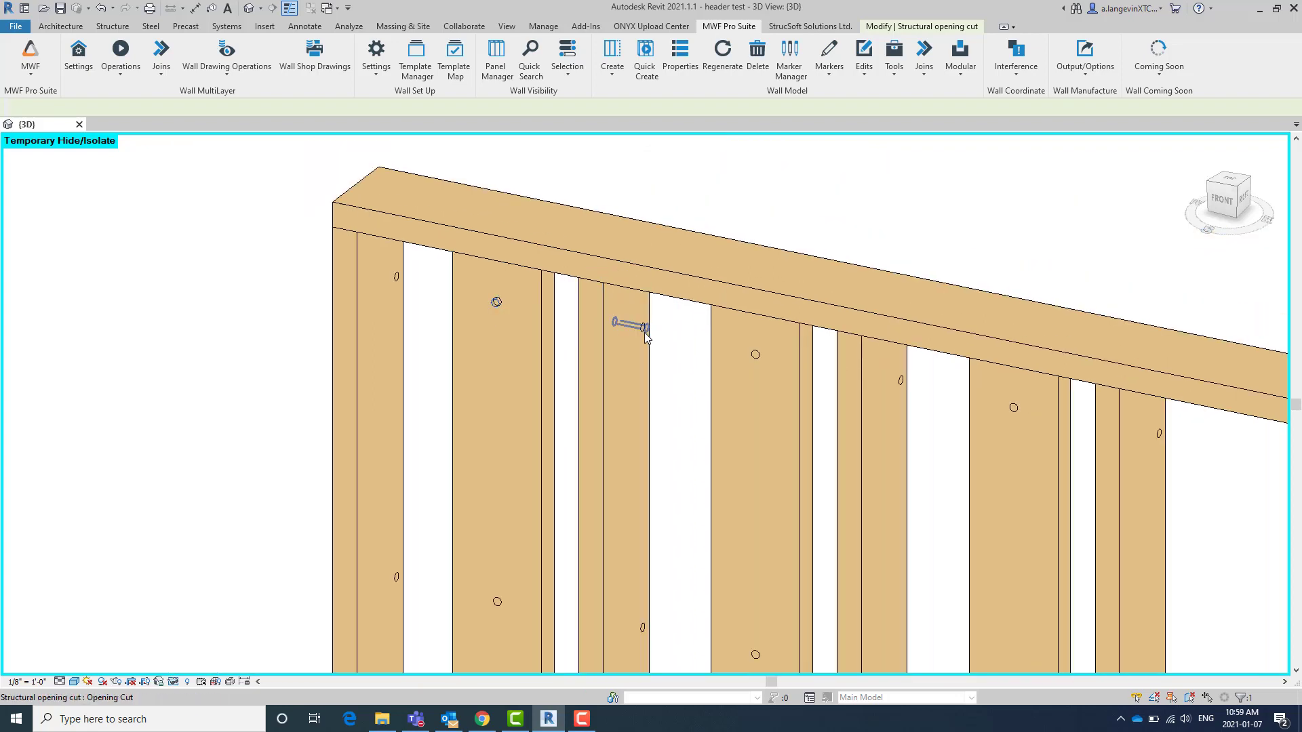
pyautogui.scroll(-3, 645, 337)
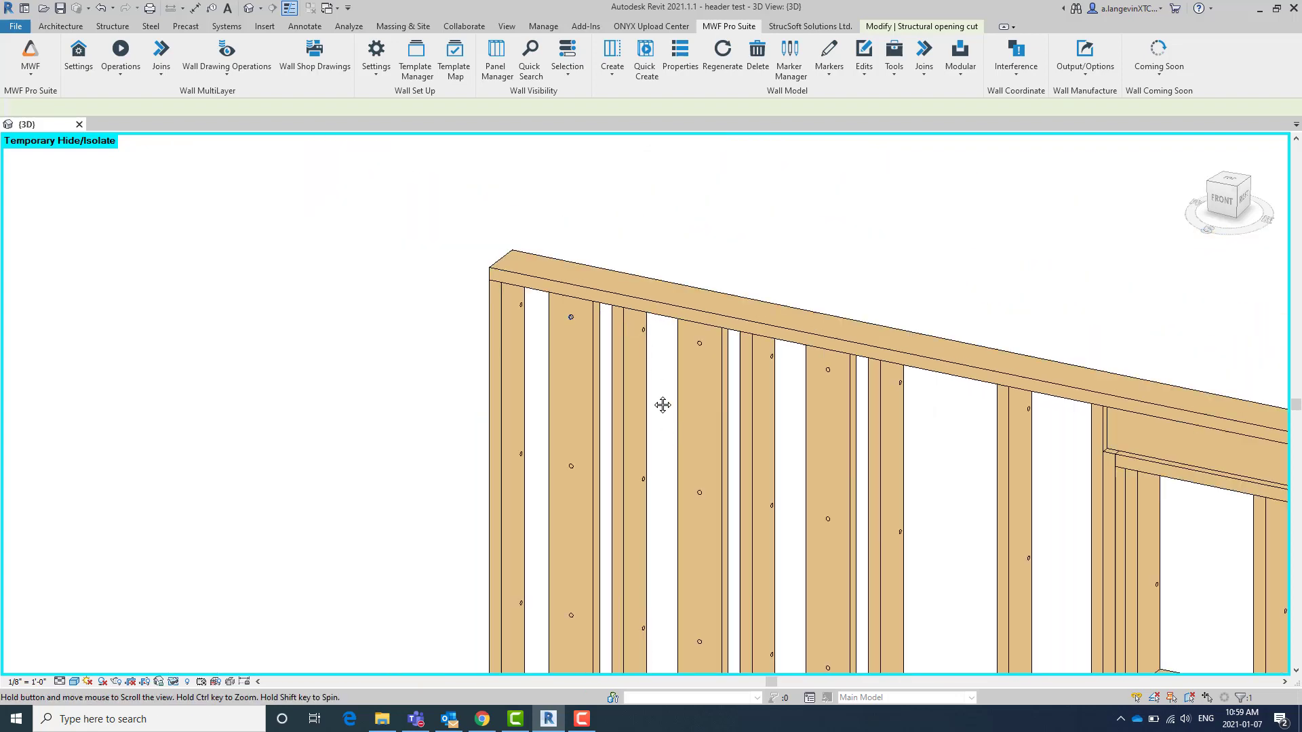
# Select a stud and bring up Panel1's vertically spaced hole series settings.
pyautogui.click(568, 395)
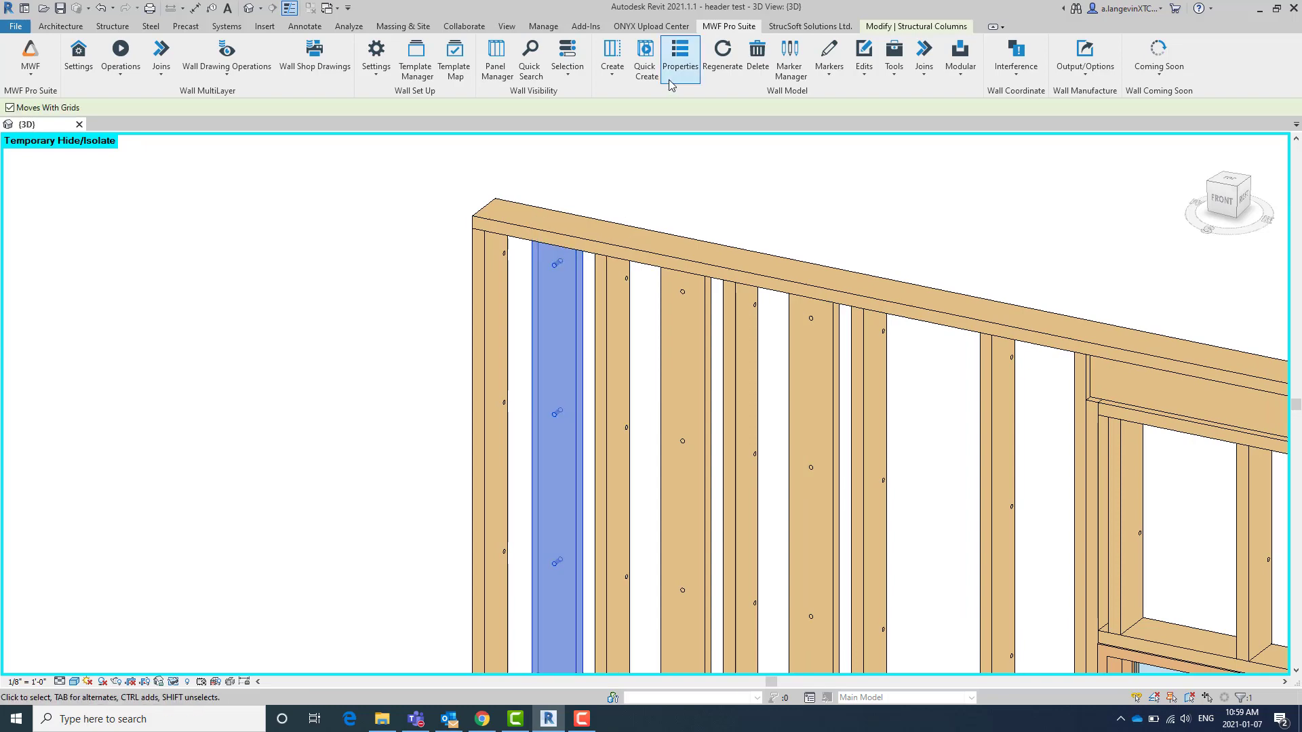
pyautogui.click(680, 54)
pyautogui.click(661, 198)
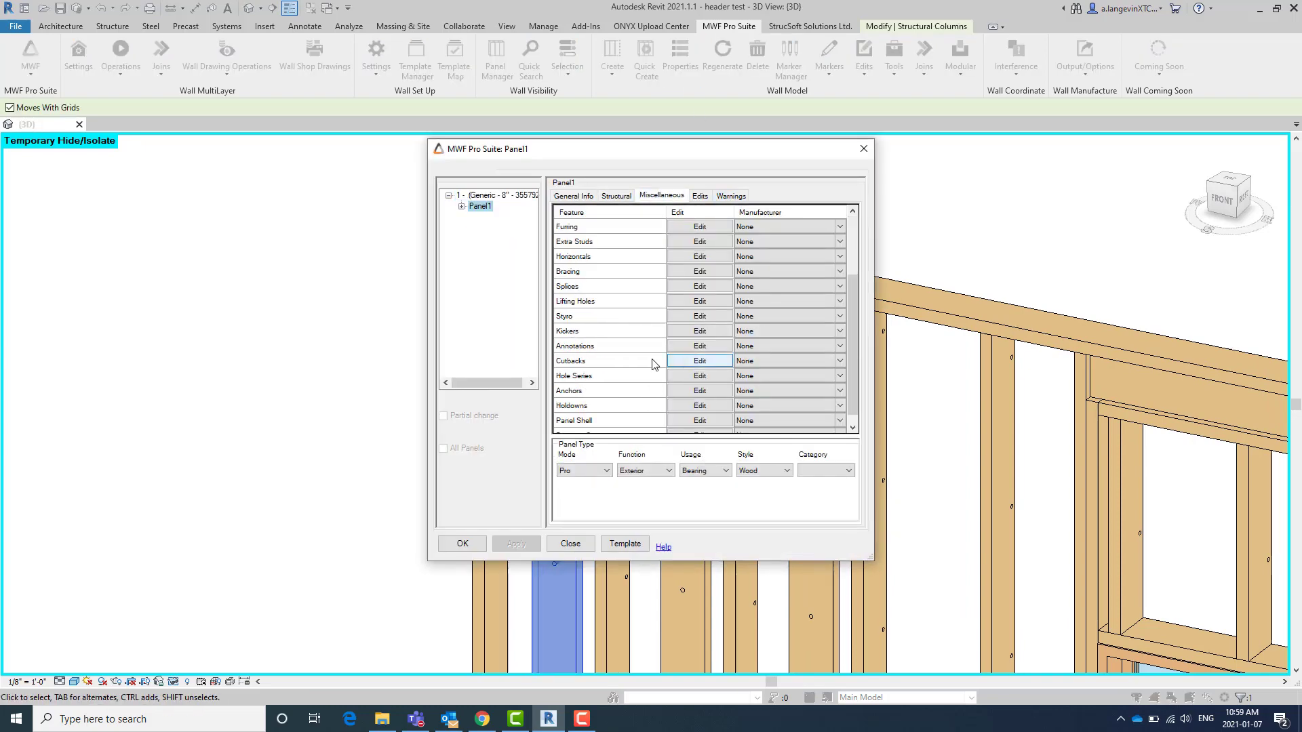
pyautogui.click(699, 376)
pyautogui.click(209, 354)
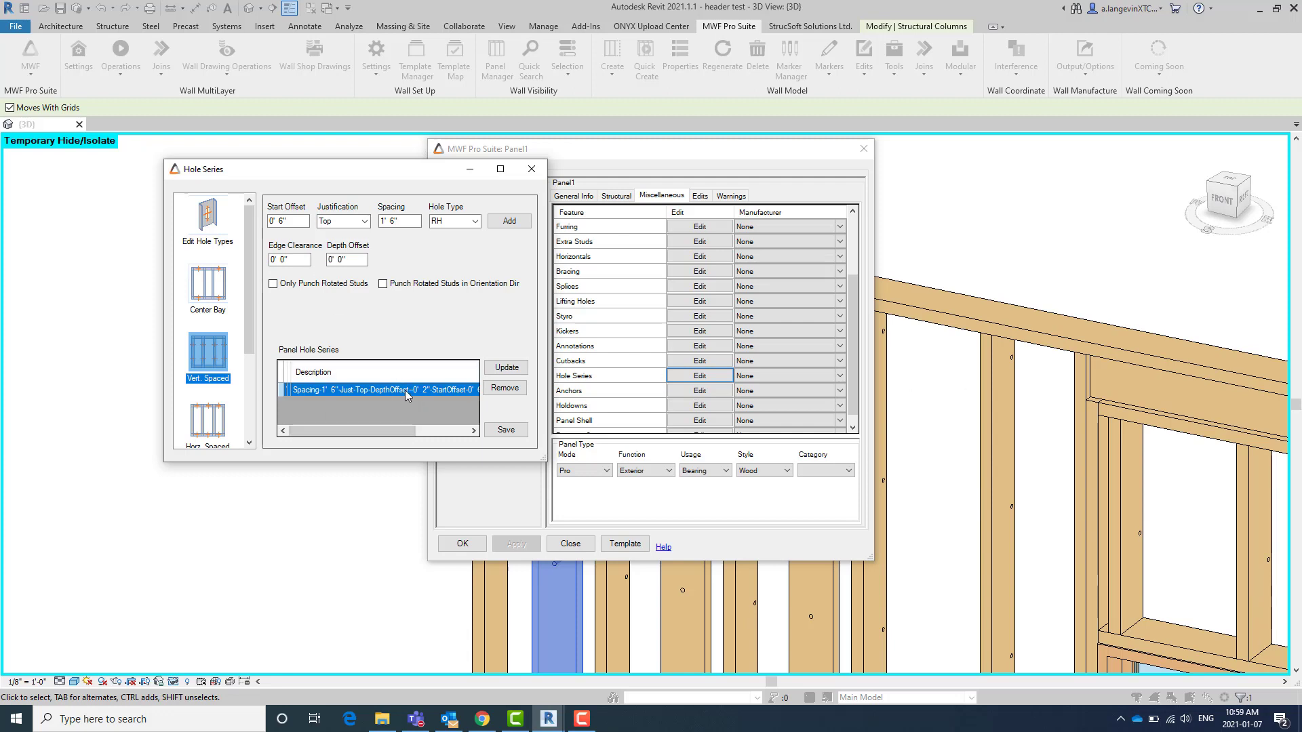
# Add a new hole series with depth offset -2, only punching rotated studs, and regenerate Panel1.
pyautogui.click(353, 260)
pyautogui.hotkey('ctrl', 'a')
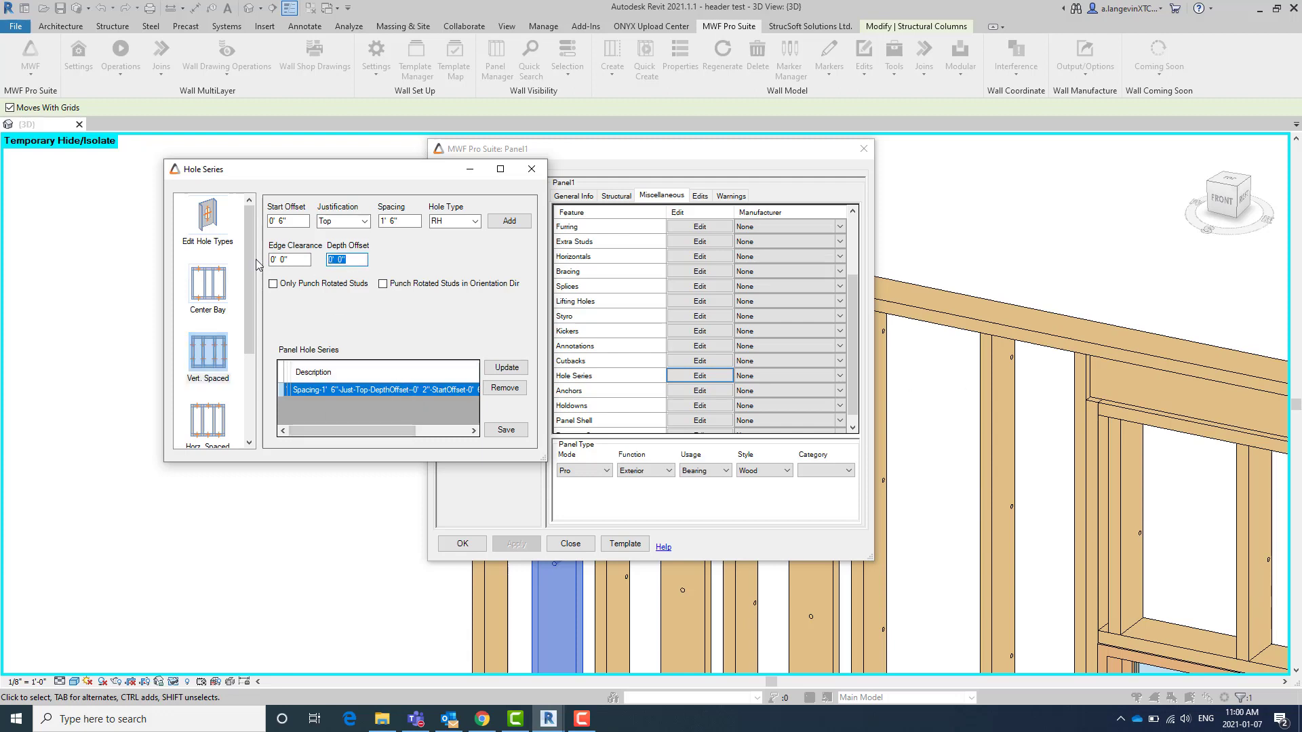
pyautogui.write('-2')
pyautogui.click(273, 284)
pyautogui.click(506, 367)
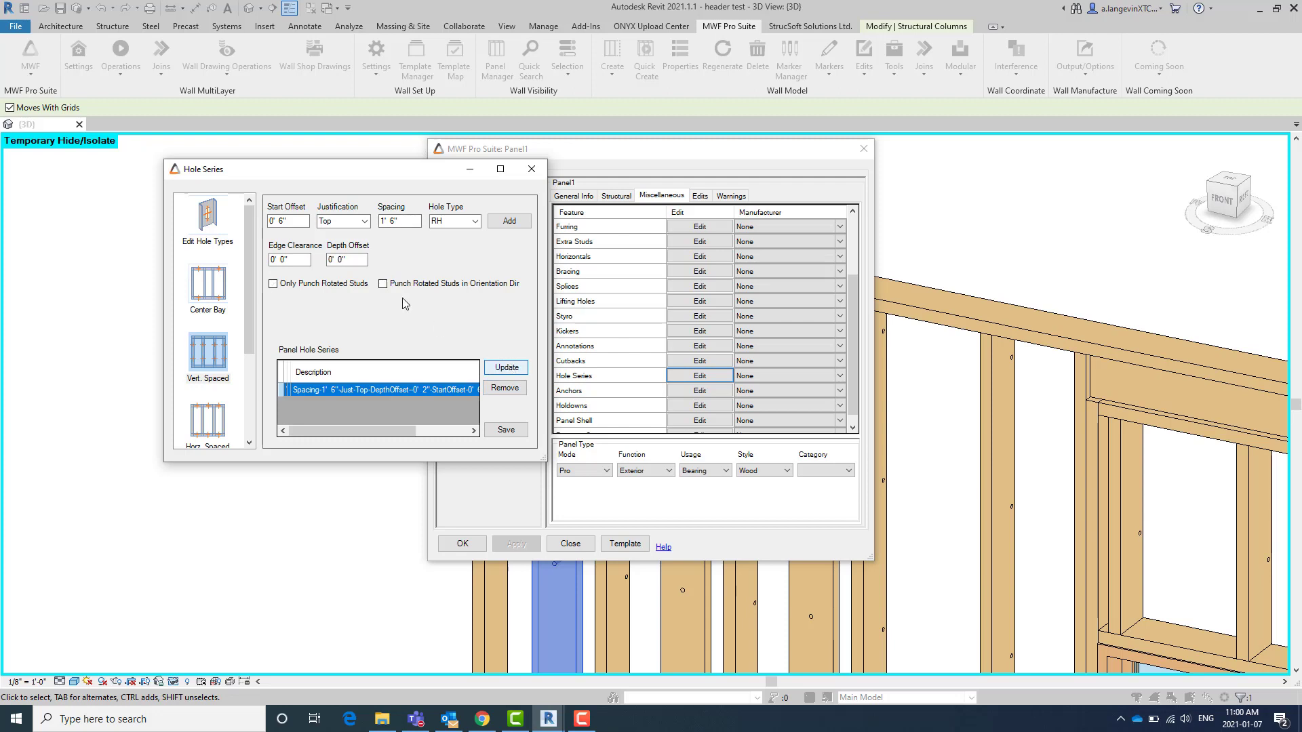
pyautogui.click(516, 224)
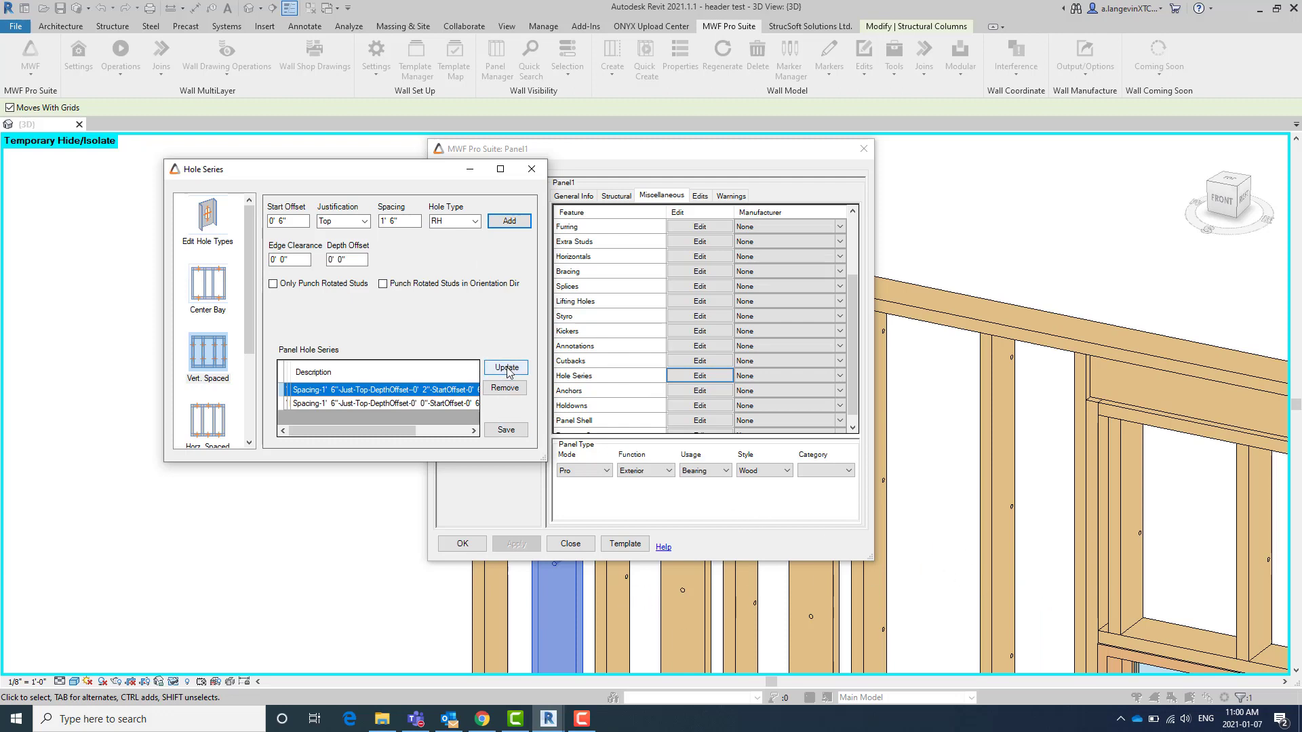
pyautogui.click(507, 431)
pyautogui.click(462, 543)
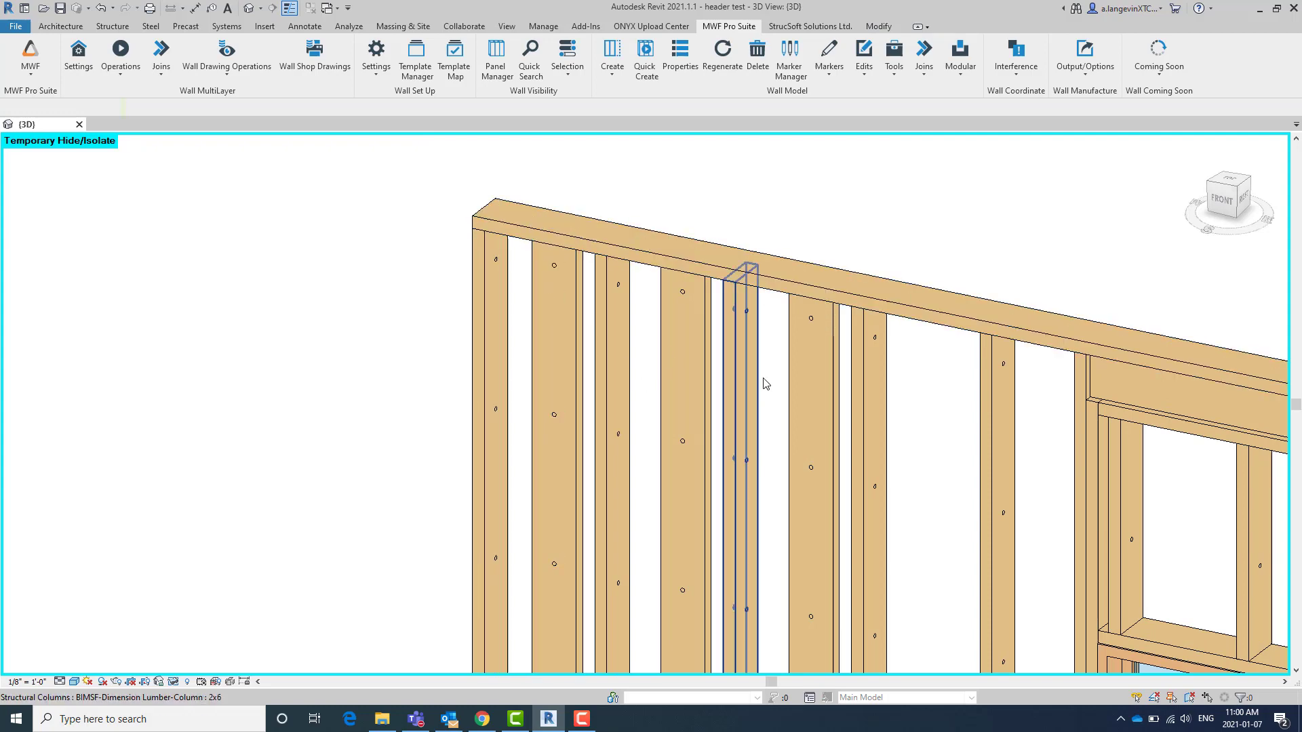
# Bring the window opening into view and check the holes in the stud above the blocking.
pyautogui.scroll(-3, 813, 427)
pyautogui.moveTo(857, 474); pyautogui.dragTo(739, 444, button='middle')
pyautogui.scroll(-1, 733, 446)
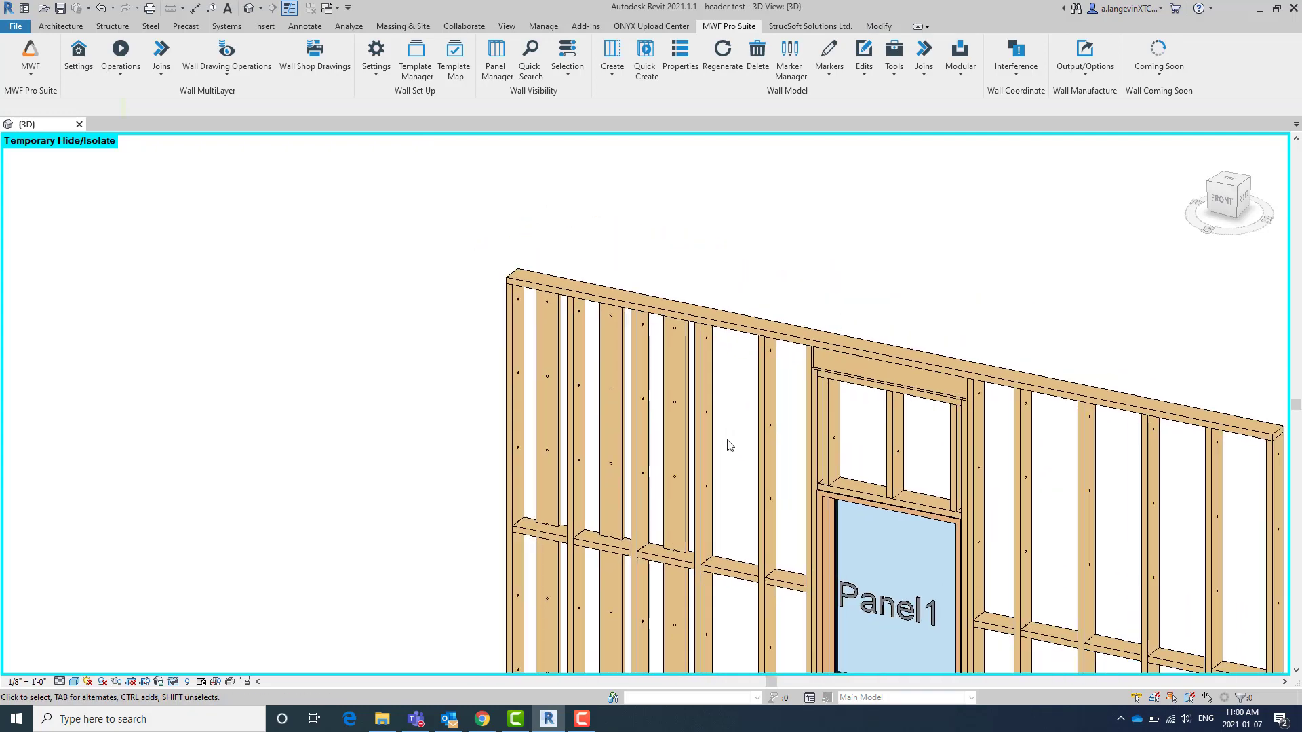
pyautogui.scroll(3, 674, 465)
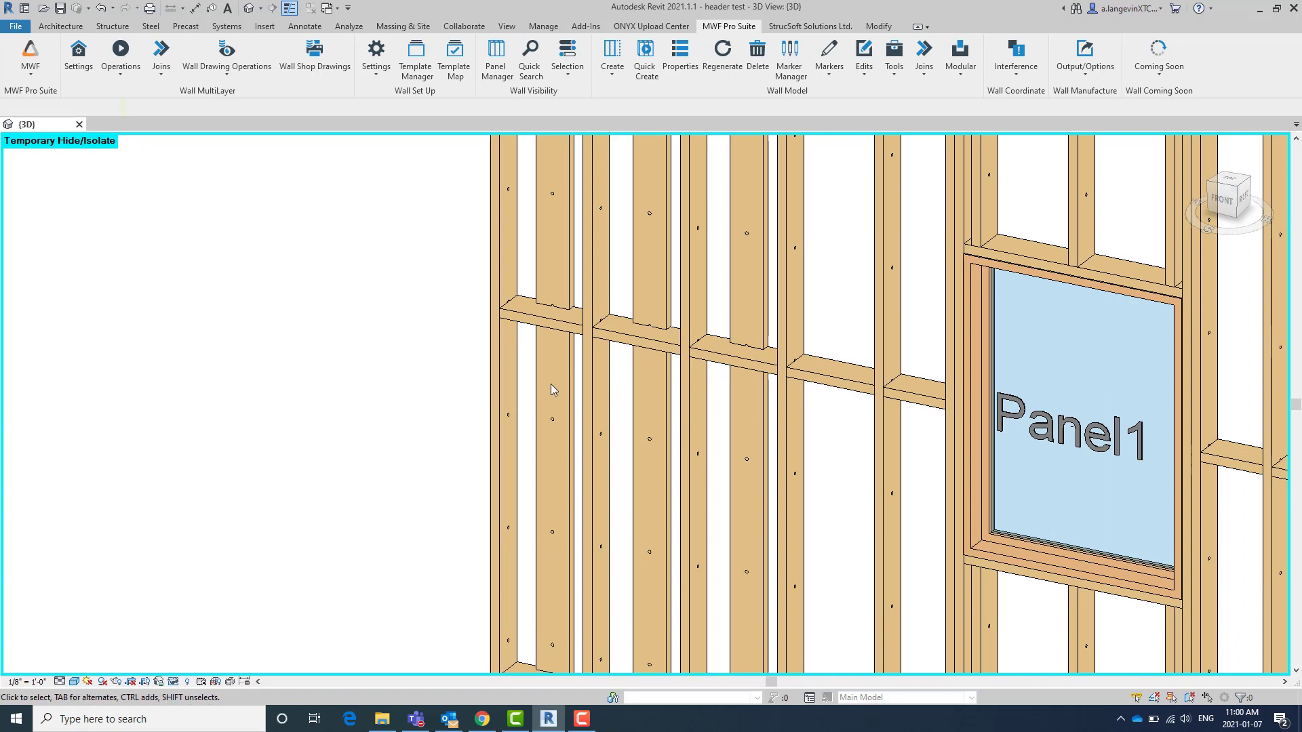
pyautogui.click(553, 292)
pyautogui.moveTo(611, 241); pyautogui.dragTo(627, 357, button='middle')
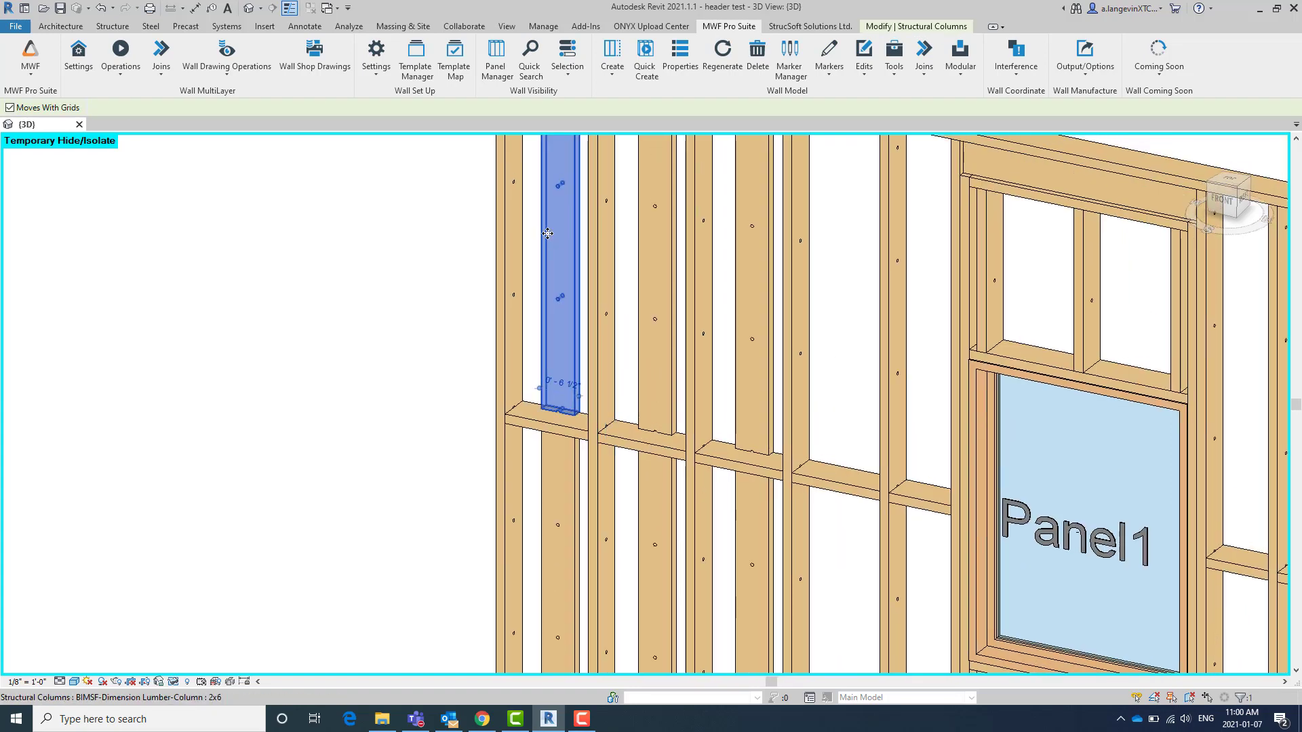
pyautogui.moveTo(548, 233); pyautogui.dragTo(529, 311, button='middle')
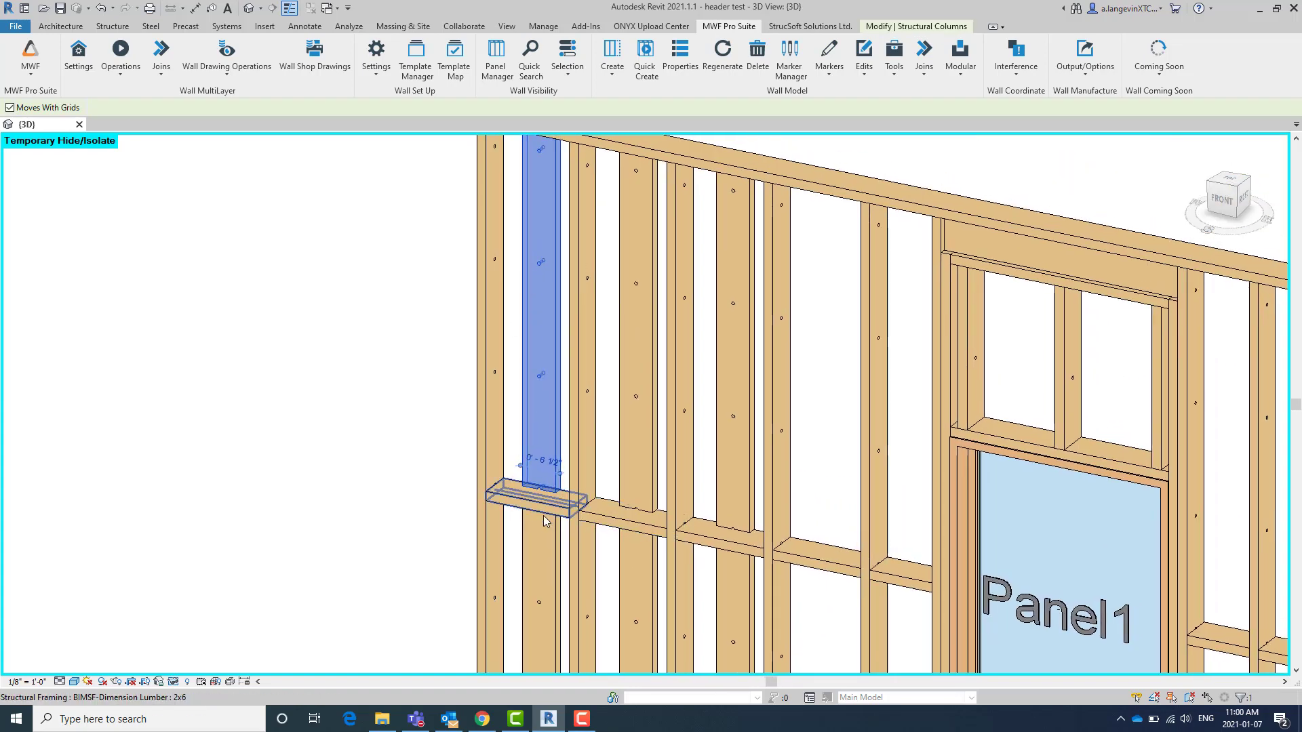
# Check the stud below the blocking, then deselect and view the whole wall.
pyautogui.click(542, 563)
pyautogui.moveTo(546, 563); pyautogui.dragTo(551, 404, button='middle')
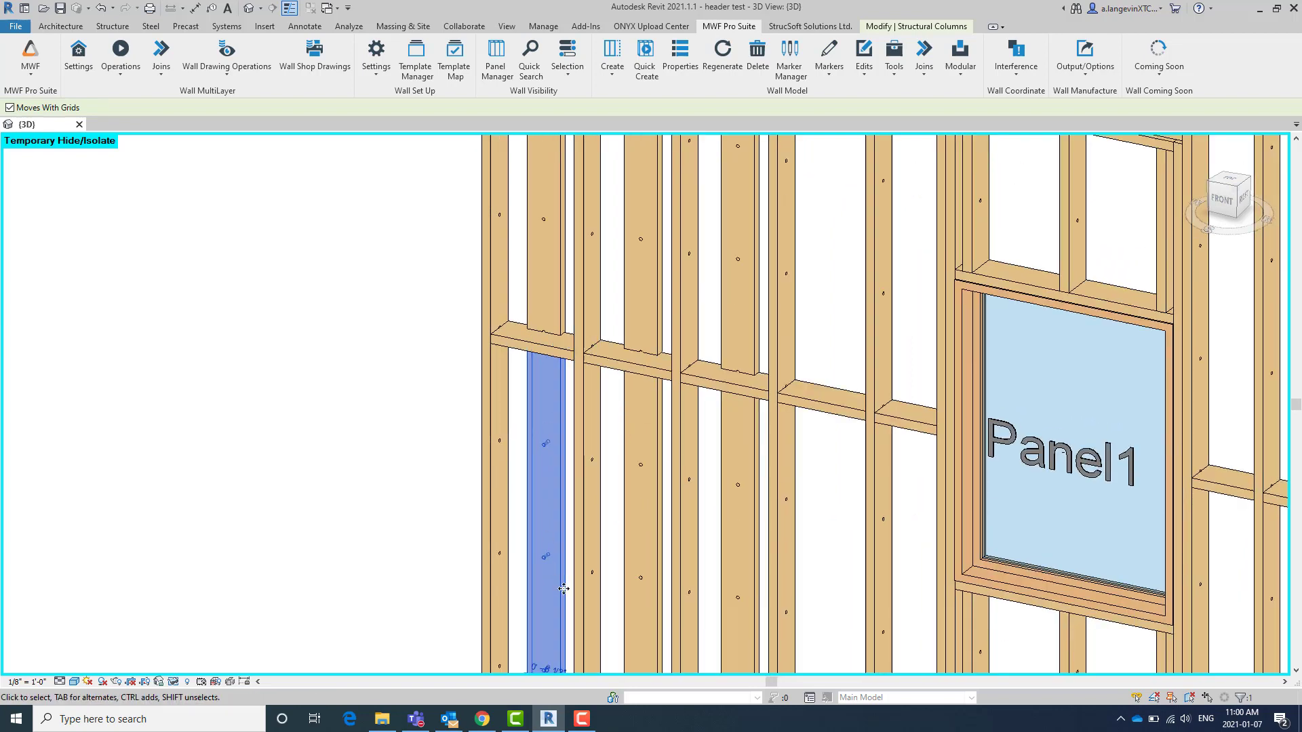
pyautogui.click(349, 366)
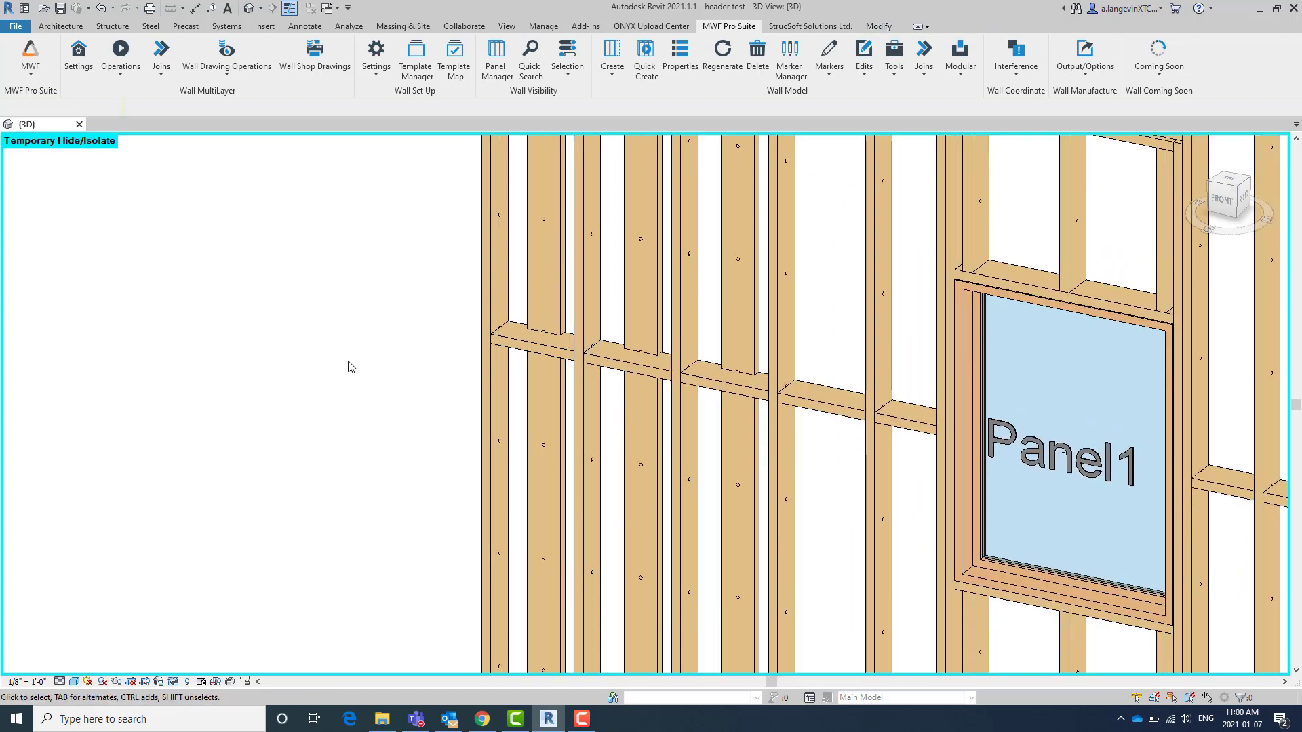
pyautogui.scroll(-2, 623, 362)
pyautogui.moveTo(697, 349); pyautogui.dragTo(565, 446, button='middle')
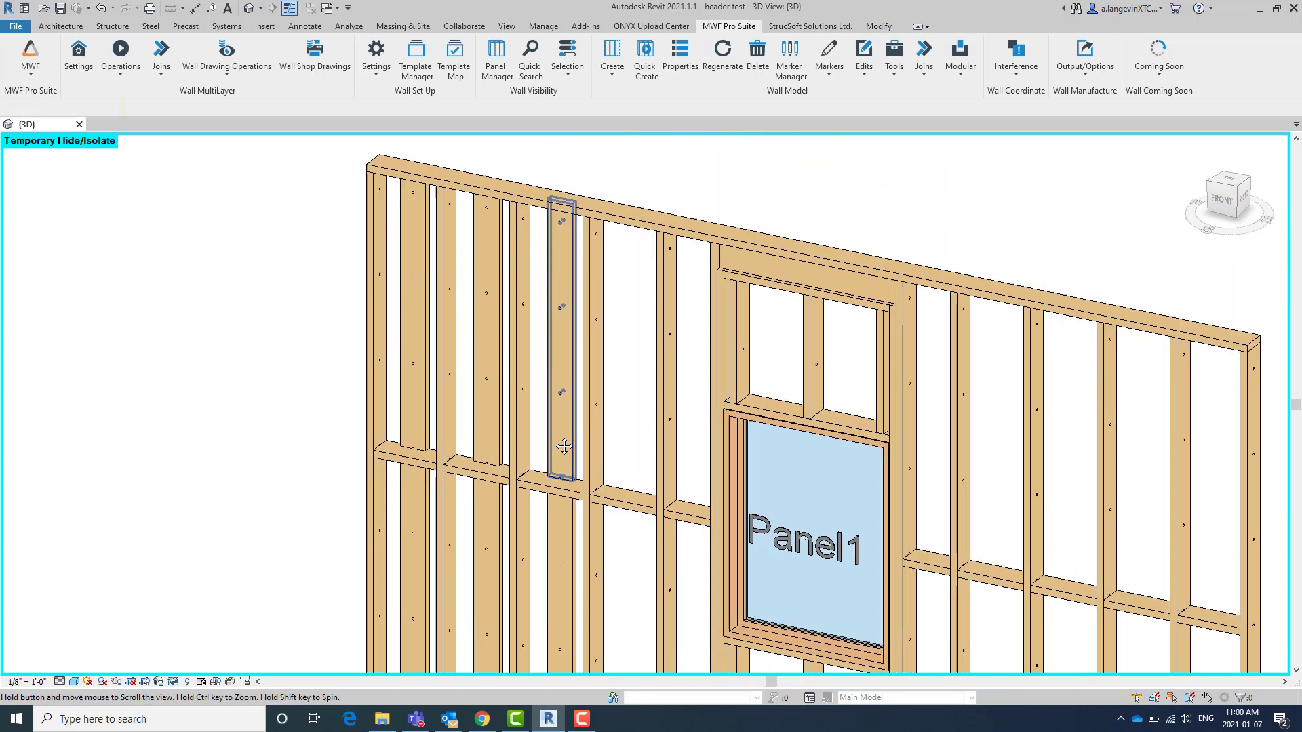